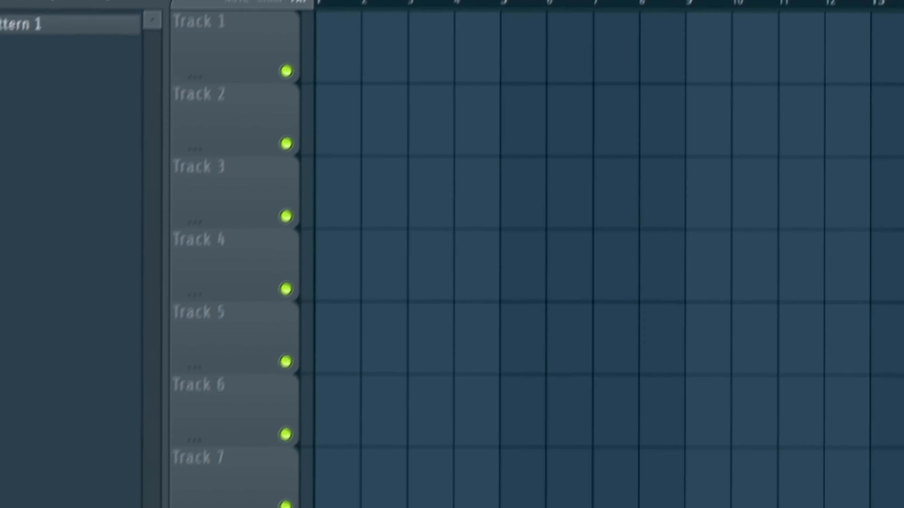
Step: Place the Murky - 153 BPM D# Min melody clip on Track 1, starting at bar 1
drag(3, 313, 316, 263)
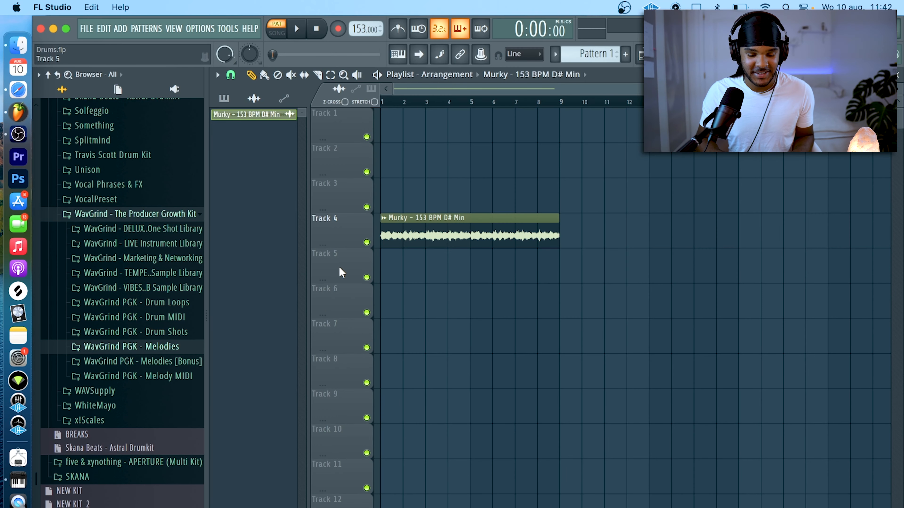
scroll(340, 267, up, 8)
scroll(377, 280, down, 4)
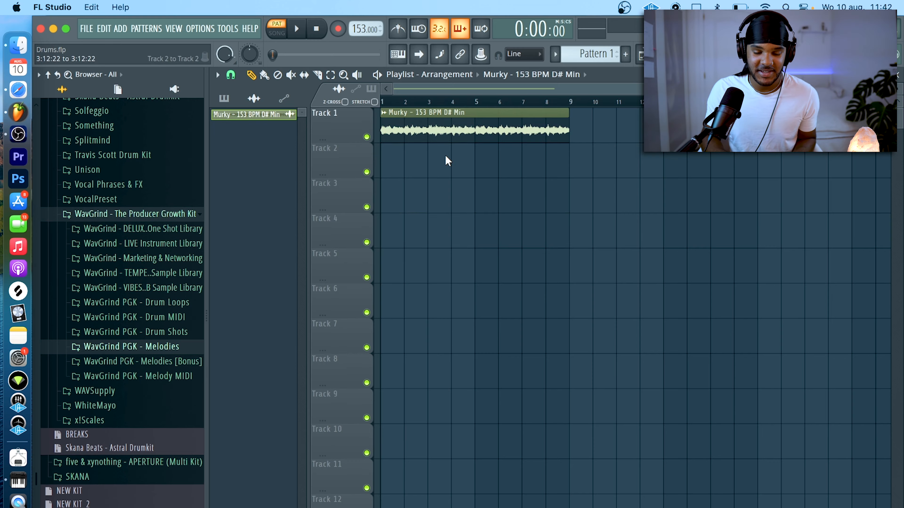
scroll(448, 161, up, 4)
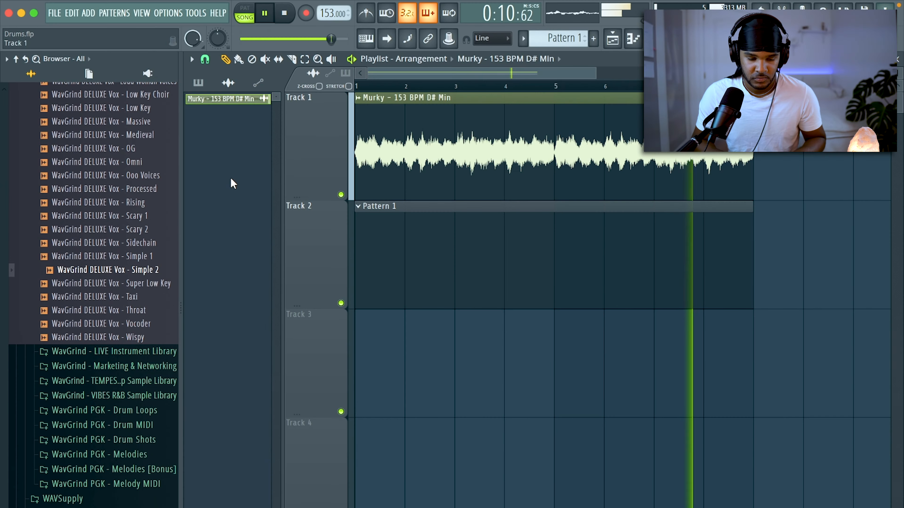
Step: Preview the WavGrind DELUXE Vox - Ooo Voices sample, place it on Track 3, and open its channel settings
click(159, 180)
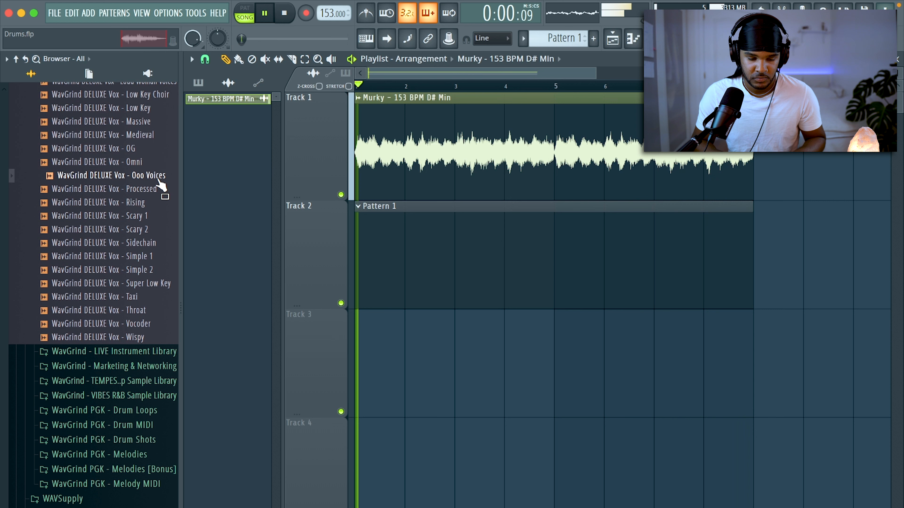
drag(319, 243, 375, 379)
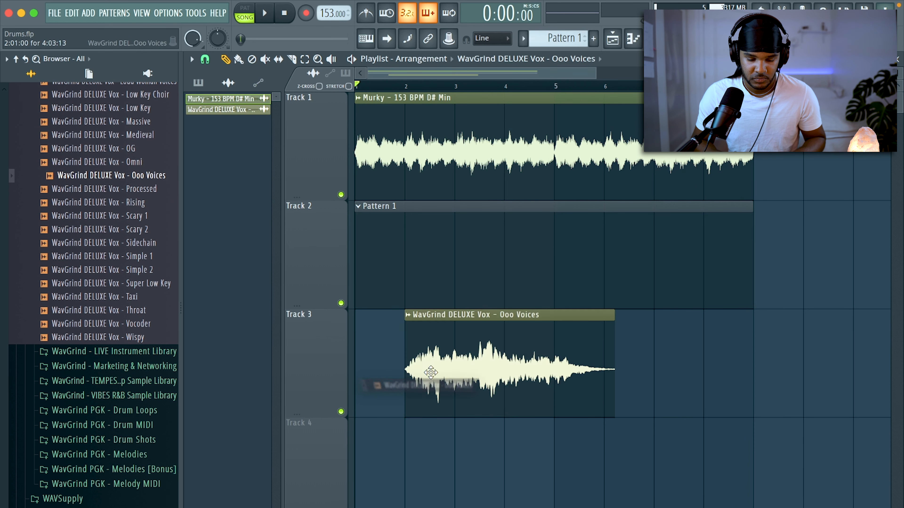
double_click(375, 379)
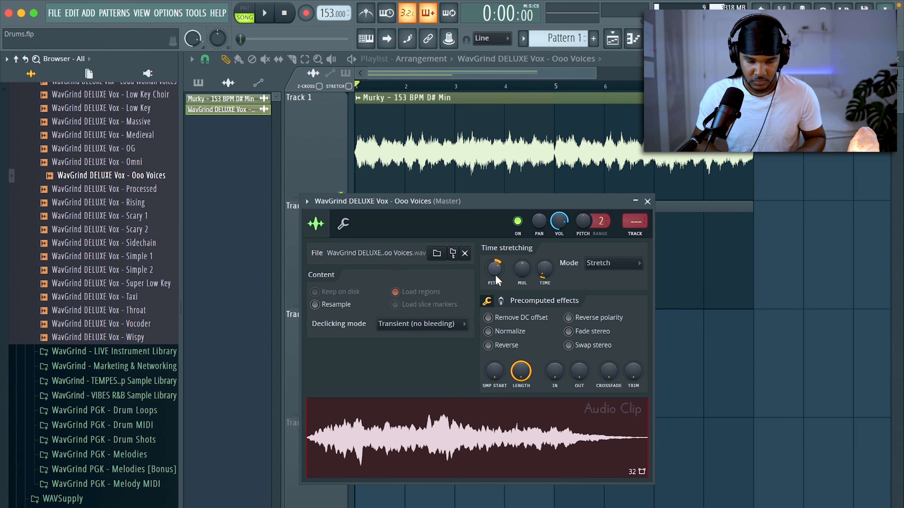
Step: Route the Ooo Voices sample to its own mixer track, load ValhallaVintageVerb on it, and adjust the reverb mix
key(ctrl+l)
click(748, 225)
click(639, 280)
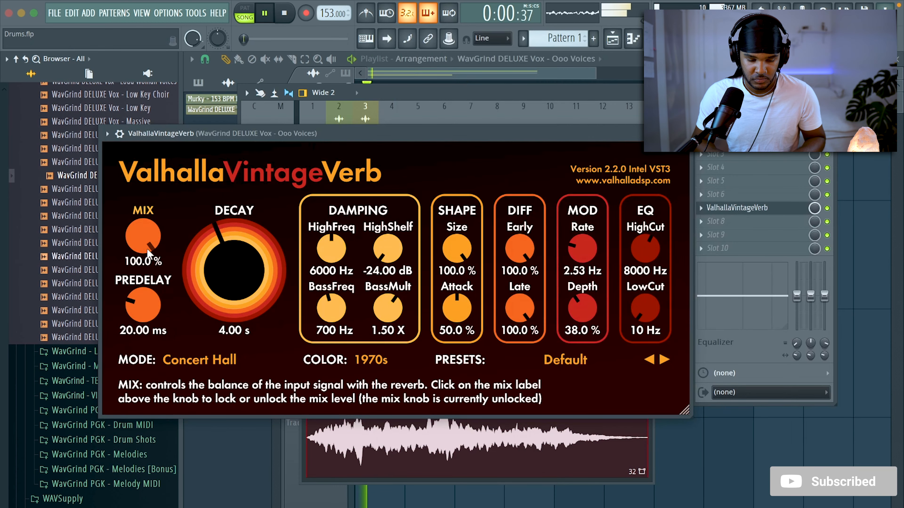
drag(144, 262, 153, 285)
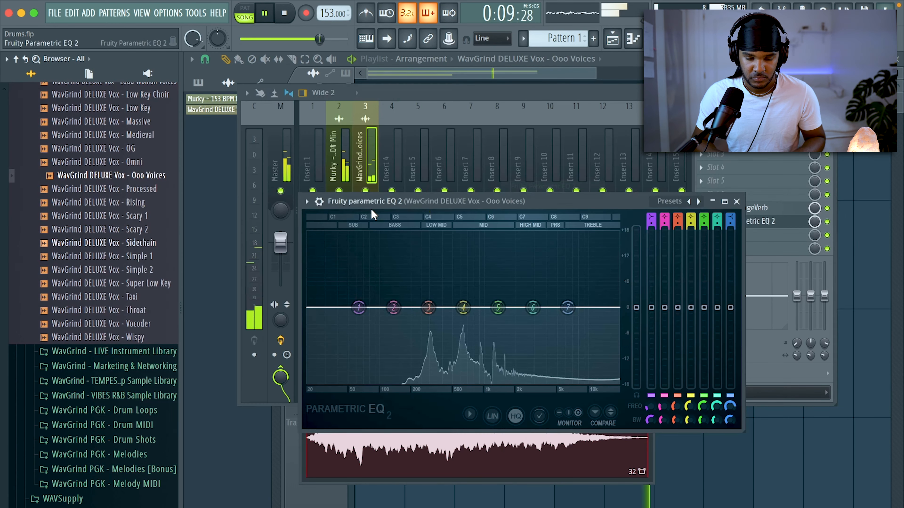
Step: Roll off the low end of the Ooo Voices track using band 1 of Fruity Parametric EQ 2
drag(359, 308, 430, 381)
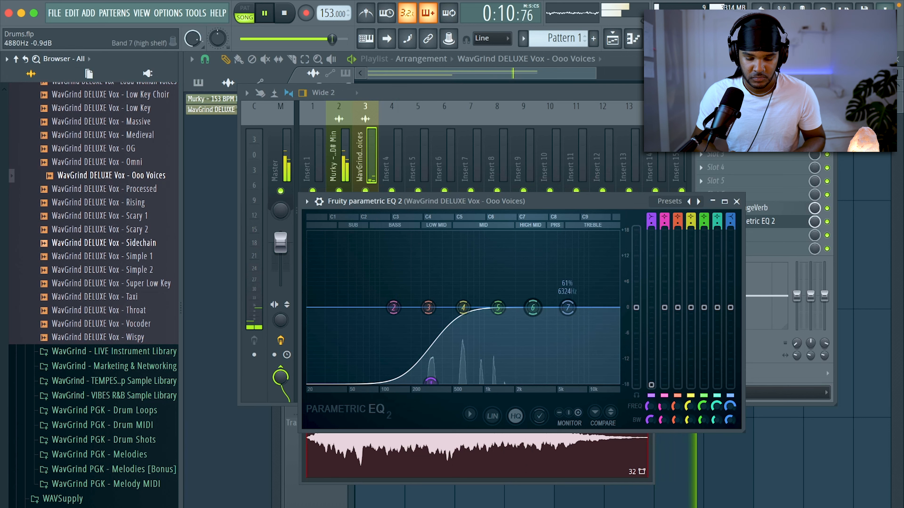
click(737, 201)
click(718, 234)
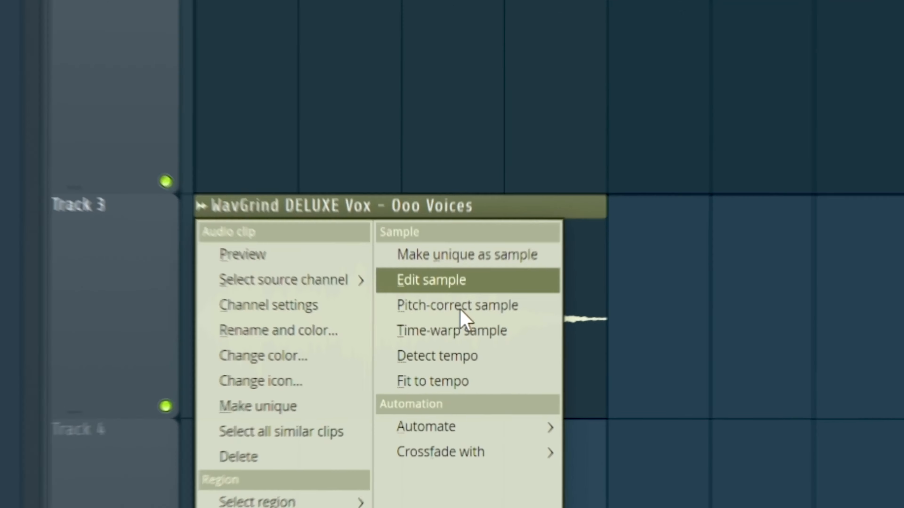
Step: Create volume automation over the Ooo Voices clip on Track 3 and shape it to fade out to zero at the end
mouse_move(491, 427)
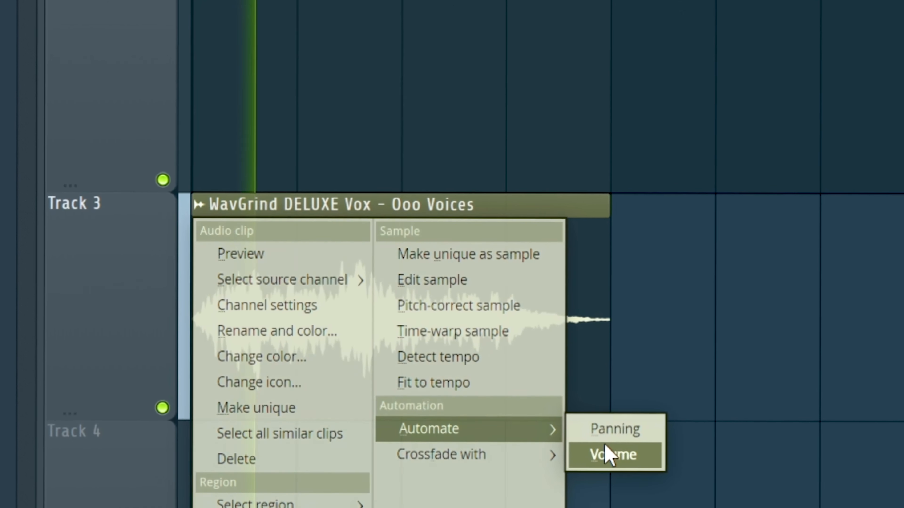
click(608, 452)
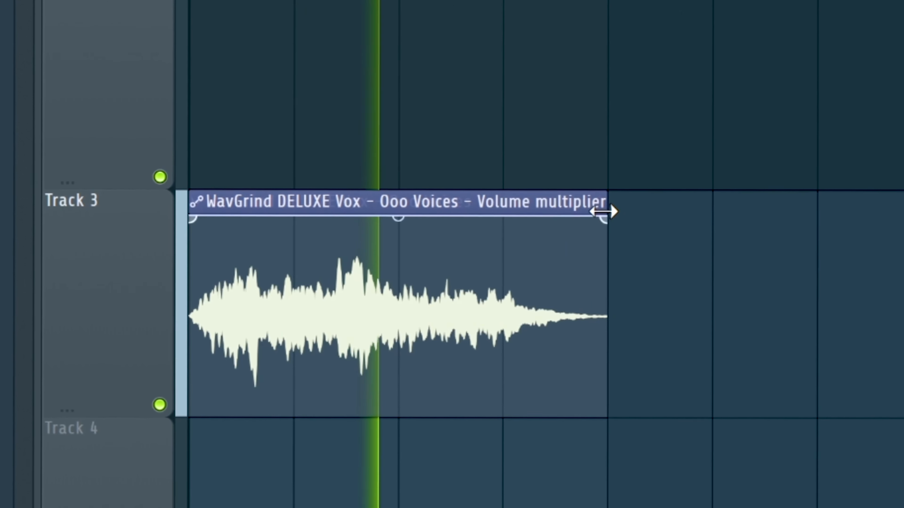
drag(614, 217, 624, 408)
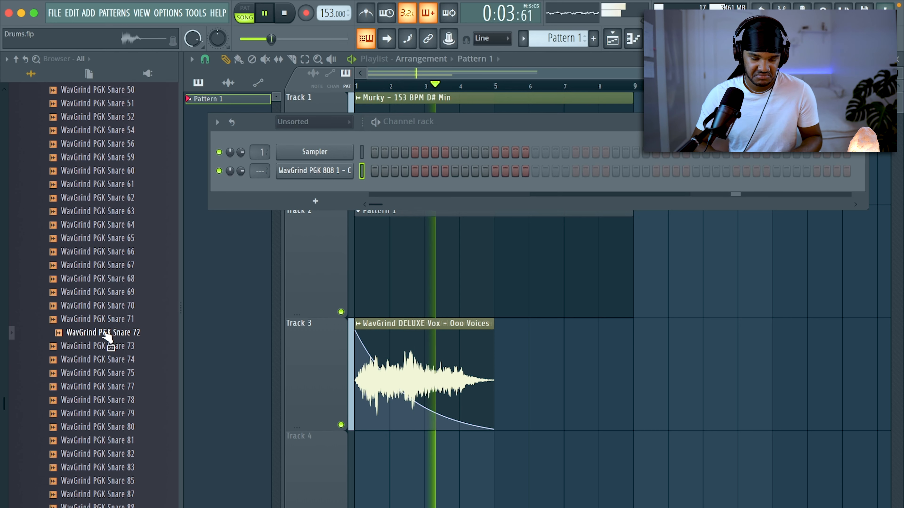
Step: Add WavGrind PGK Snare 72, Snare 99 and Snare 31 as new channels, and adjust Snare 31's sample start
drag(302, 208, 304, 206)
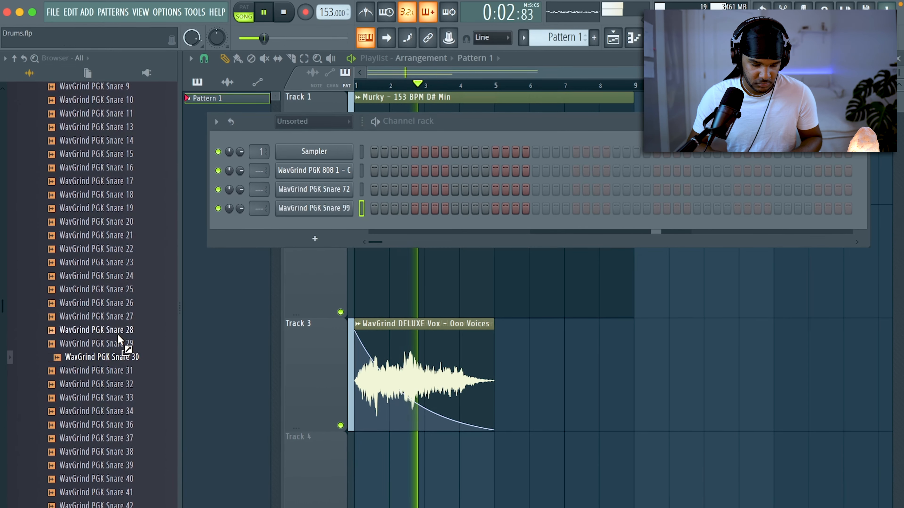
scroll(125, 347, up, 12)
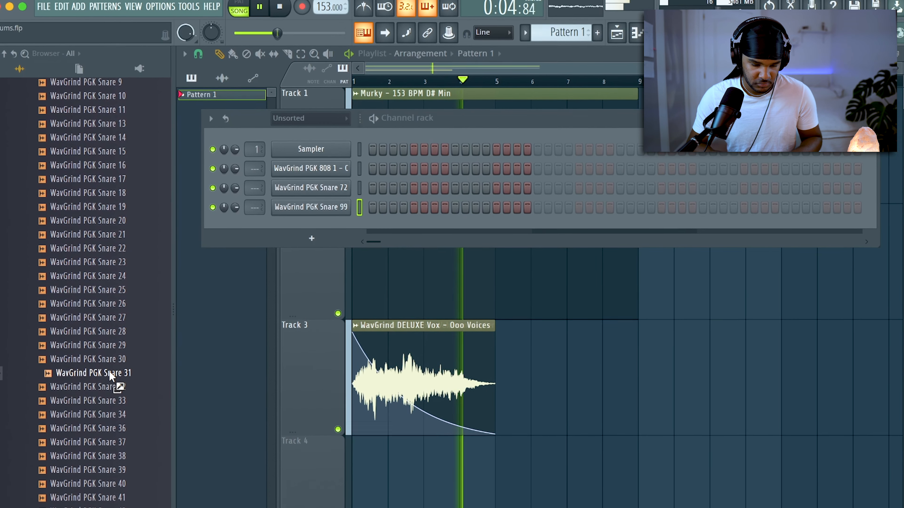
drag(119, 373, 315, 231)
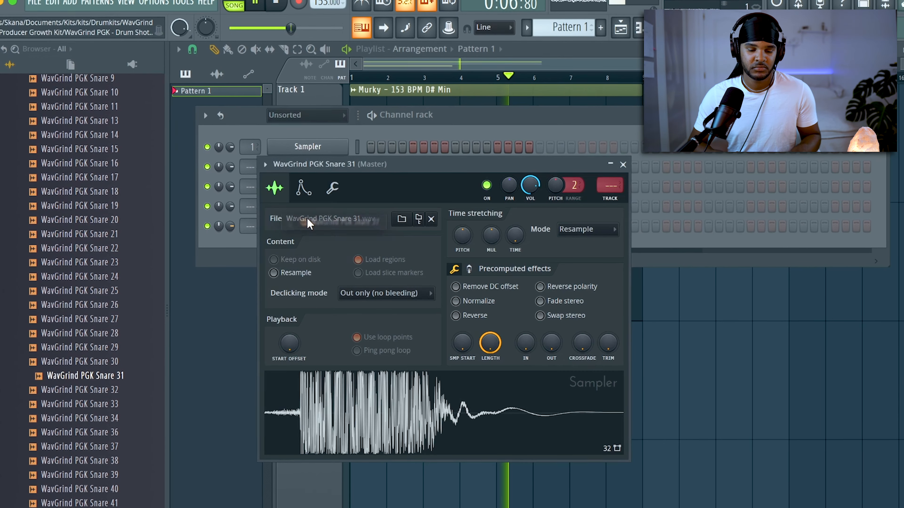
drag(460, 342, 460, 334)
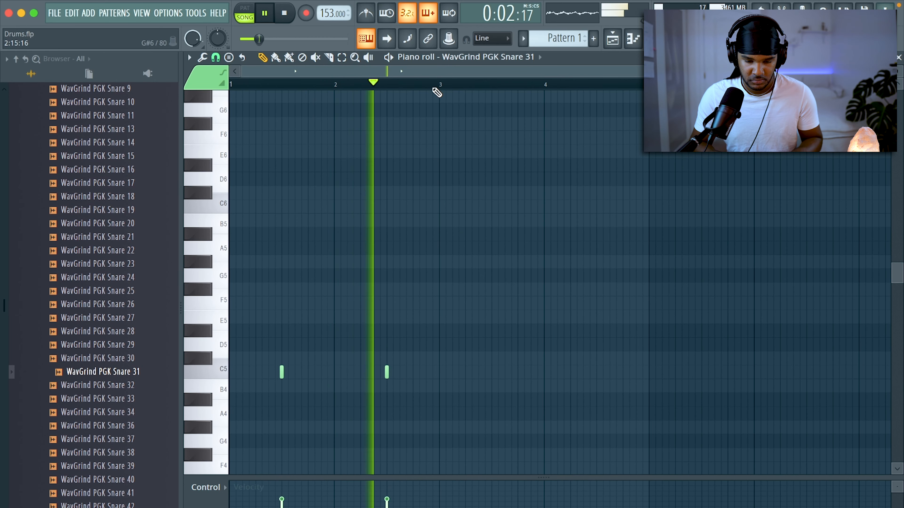
Step: Select the first two bars of Snare 31's notes and duplicate them three times to fill eight bars
drag(440, 85, 269, 89)
super+click(290, 88)
drag(451, 85, 231, 85)
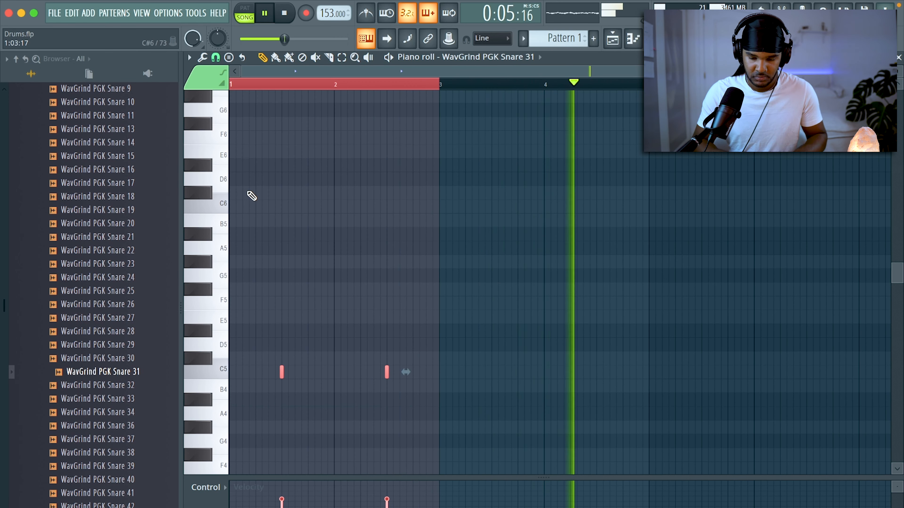
key(ctrl+b)
key(ctrl+b)
key(ctrl+b)
Step: Copy the full eight-bar row of Snare 31 notes to the Snare 99 channel and close the piano roll
super+click(291, 219)
super+right_click(530, 296)
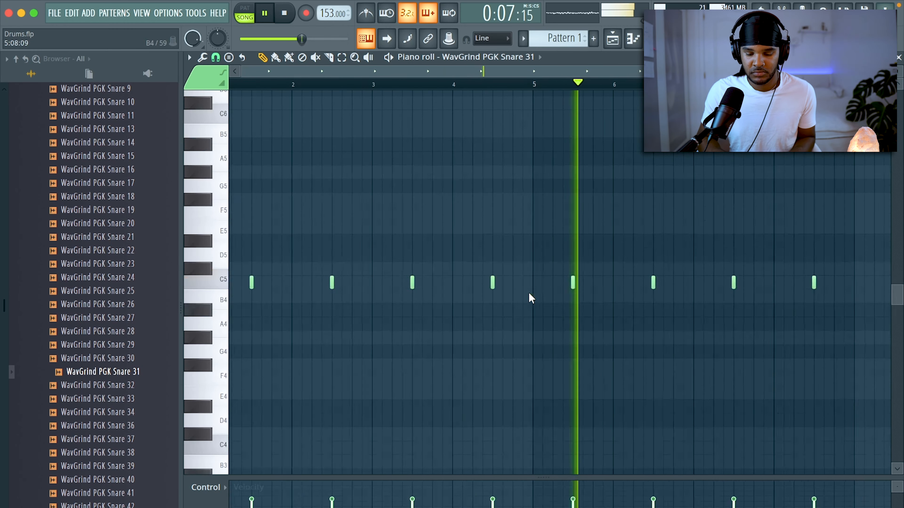
super+click(187, 284)
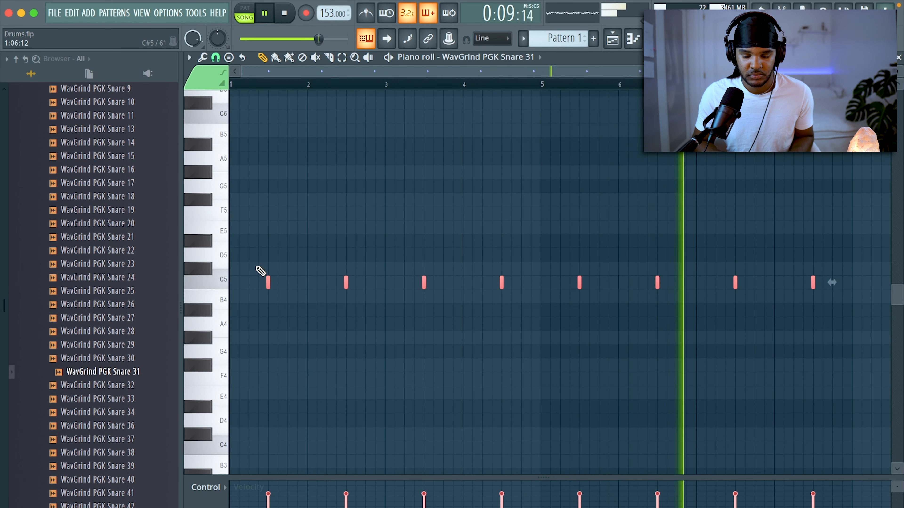
click(898, 57)
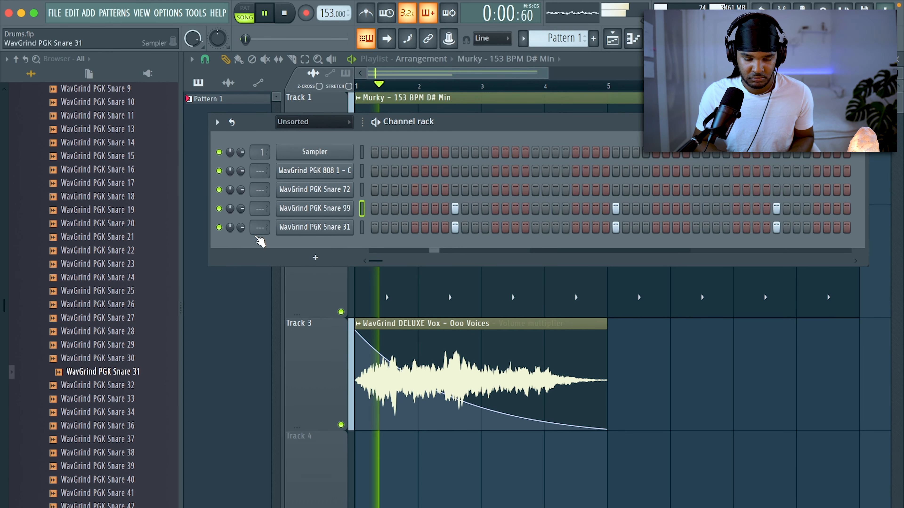
Step: Delay Snare 99 slightly with its time shift and lower its channel volume to 24%
key(space)
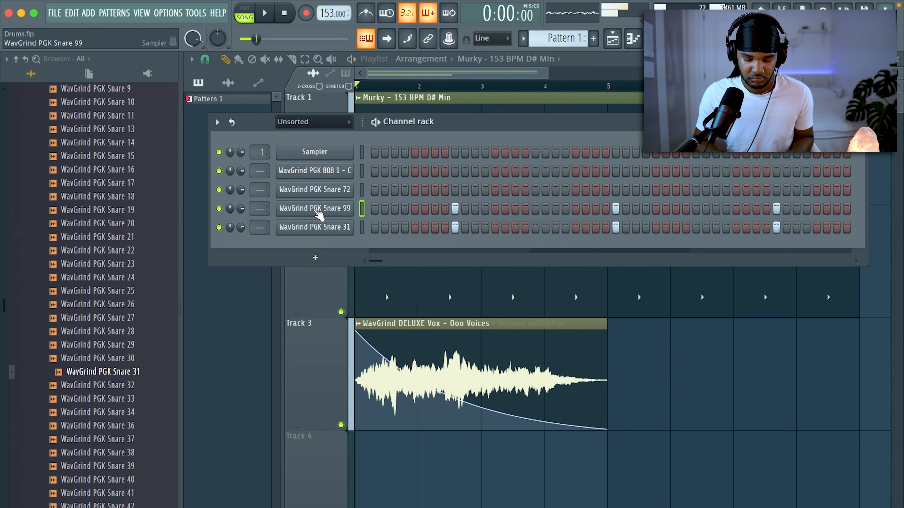
click(318, 210)
click(188, 32)
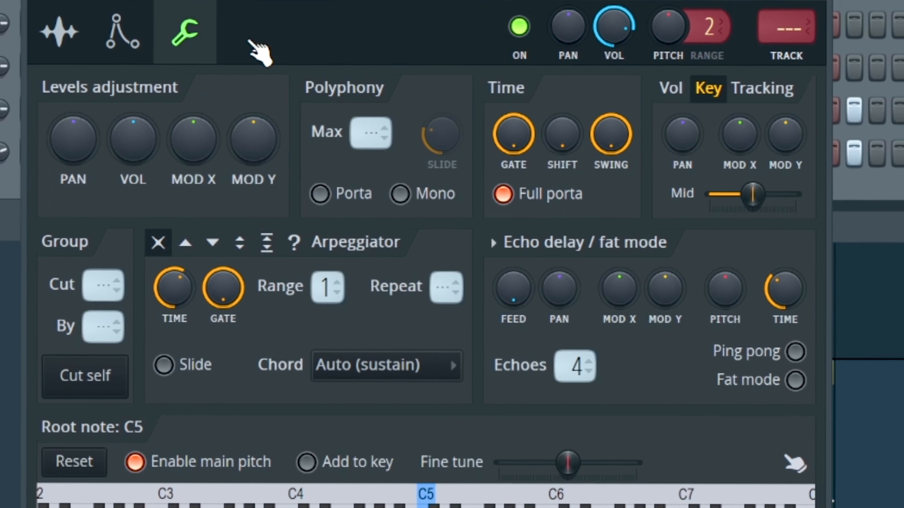
drag(572, 132, 572, 105)
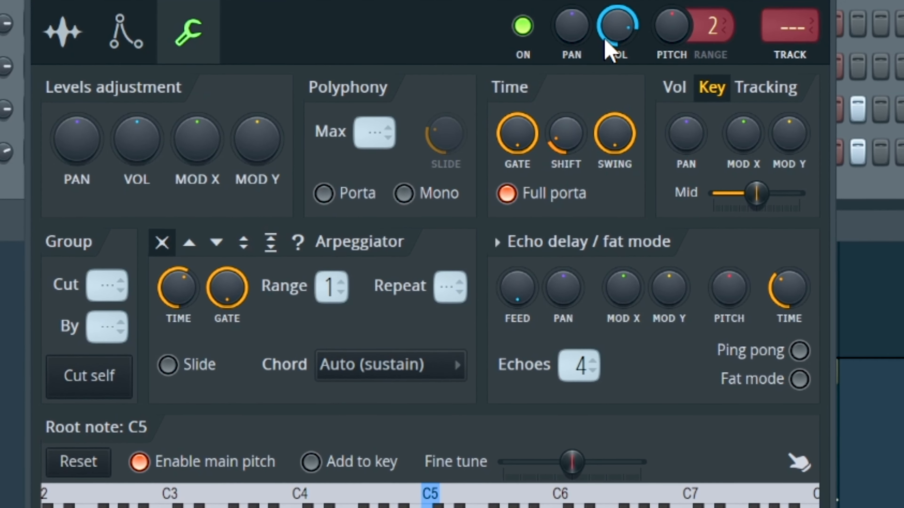
drag(611, 30, 611, 36)
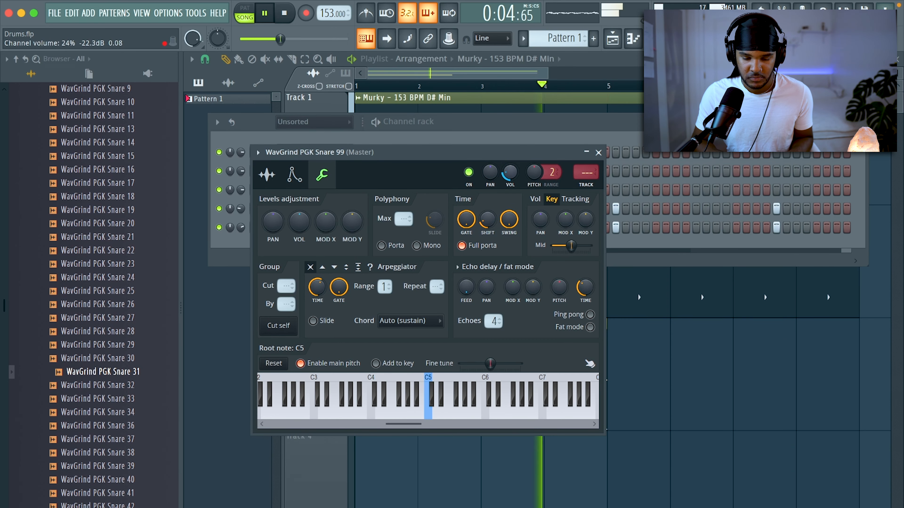
click(597, 153)
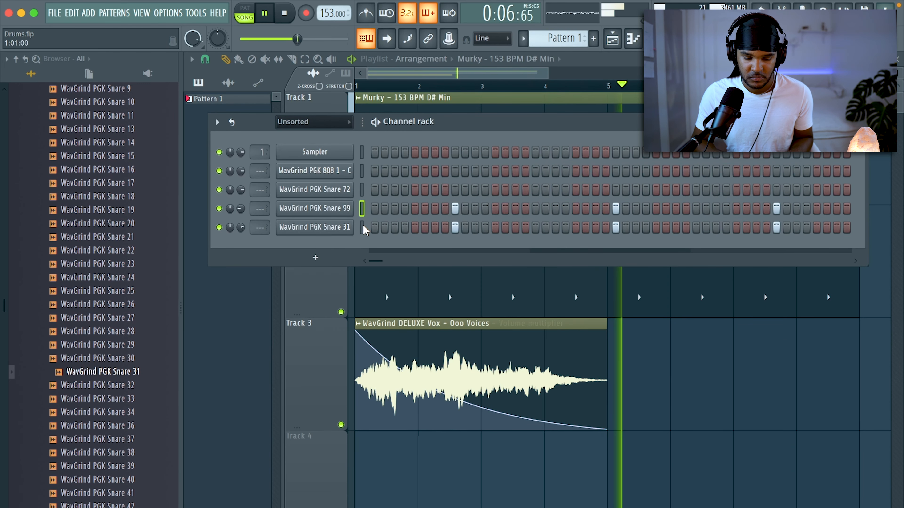
Step: Paste a duplicate of all Snare 31's C5 notes down at A4 in its piano roll and select the lower row
right_click(327, 231)
click(371, 230)
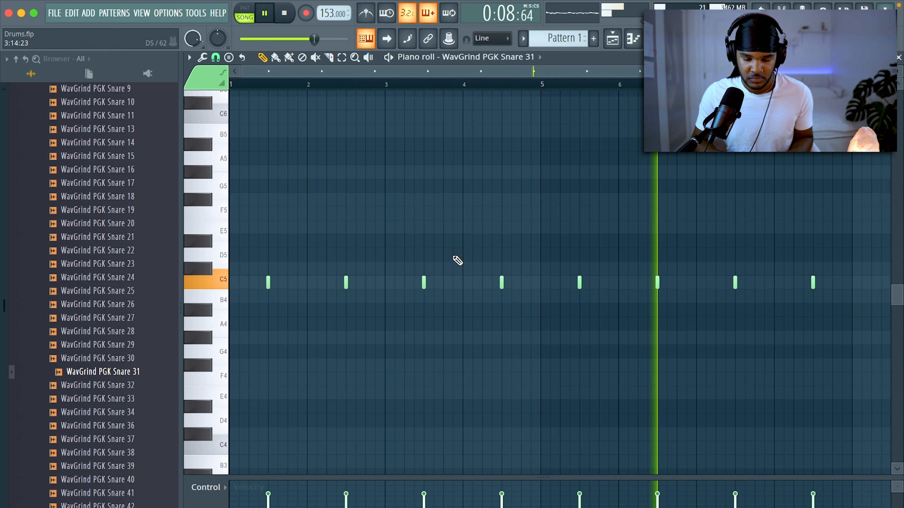
key(ctrl+a)
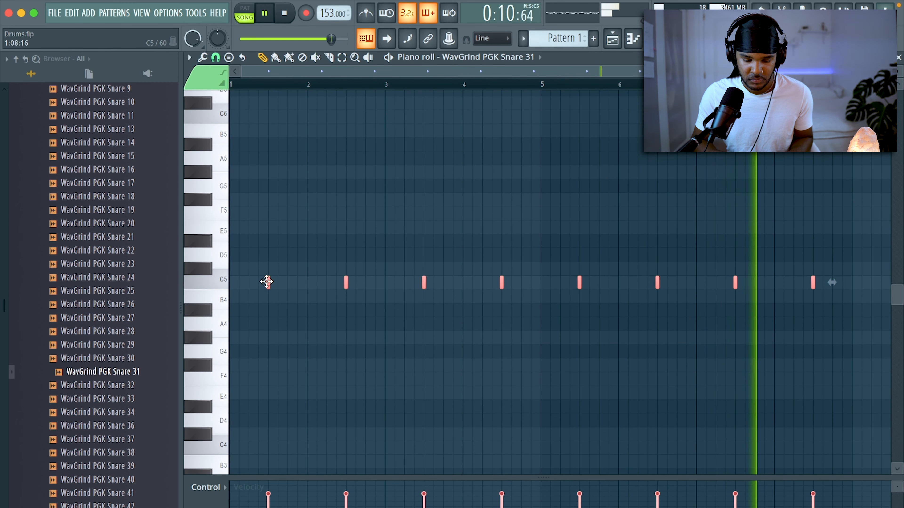
key(ctrl+v)
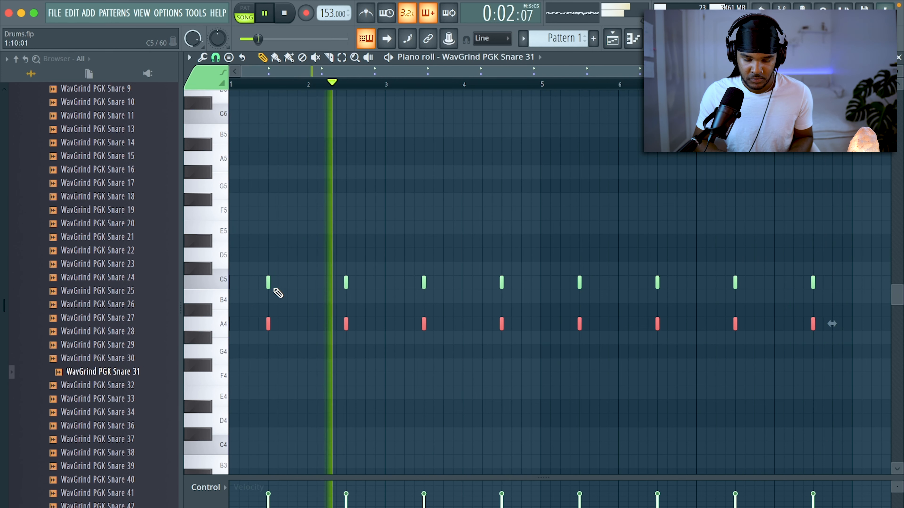
key(ctrl+d)
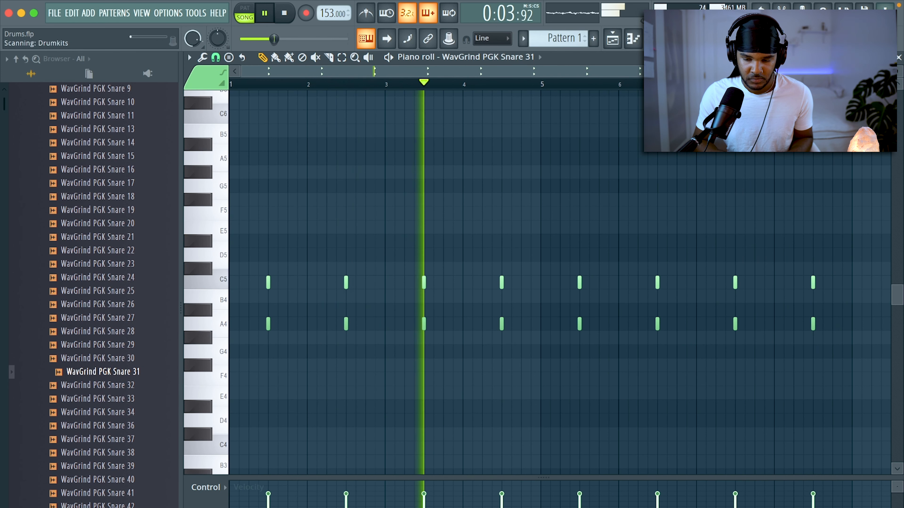
ctrl+click(217, 327)
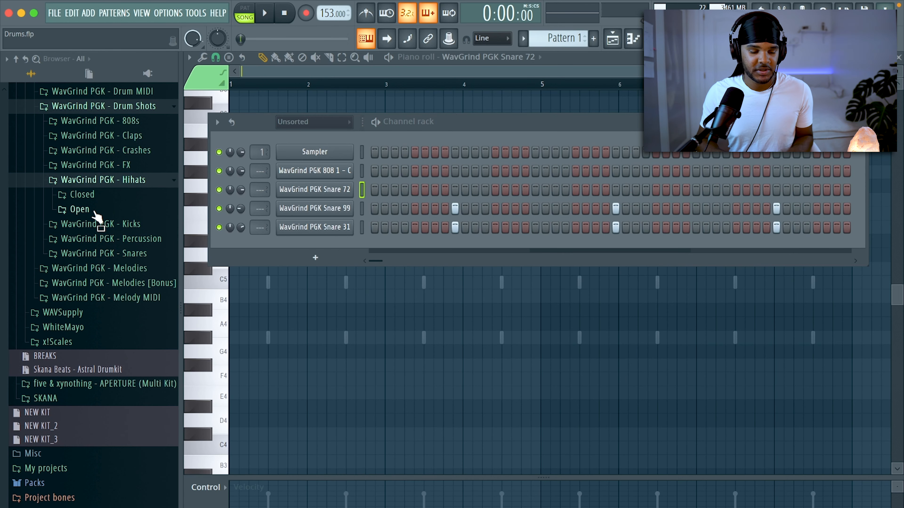
Step: Add WavGrind PGK Hihat 7 from the Closed hihats folder as a new channel and fill each 2 steps
click(90, 197)
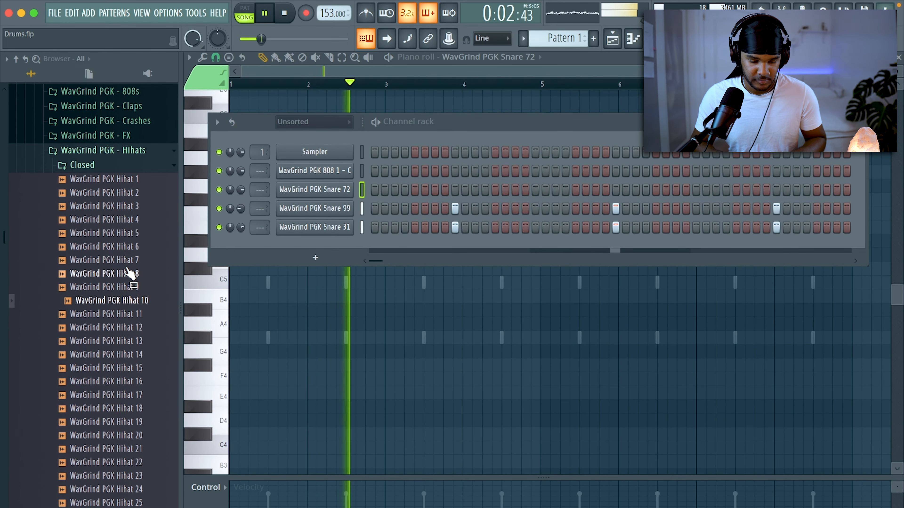
drag(270, 263, 288, 259)
right_click(288, 250)
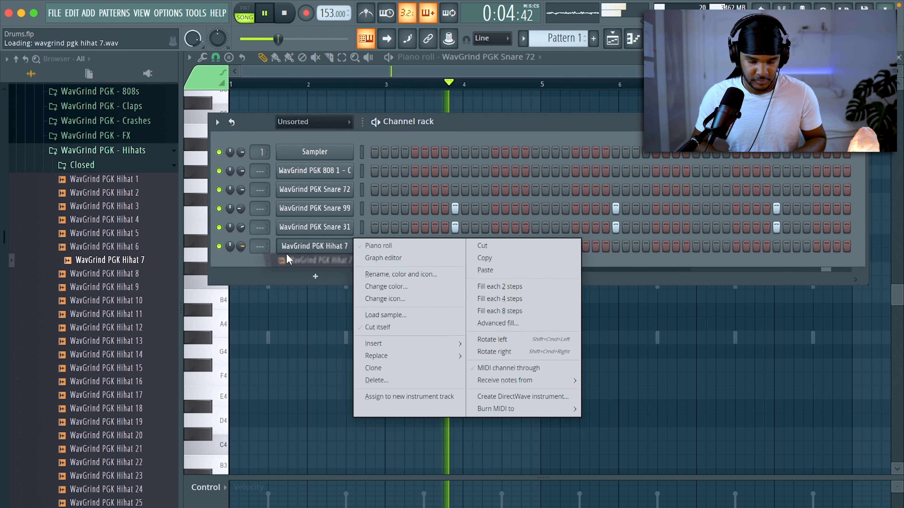
click(505, 286)
Step: Chop selected Hihat 7 notes into fast rolls in its piano roll and shift some roll notes to other pitches
click(340, 248)
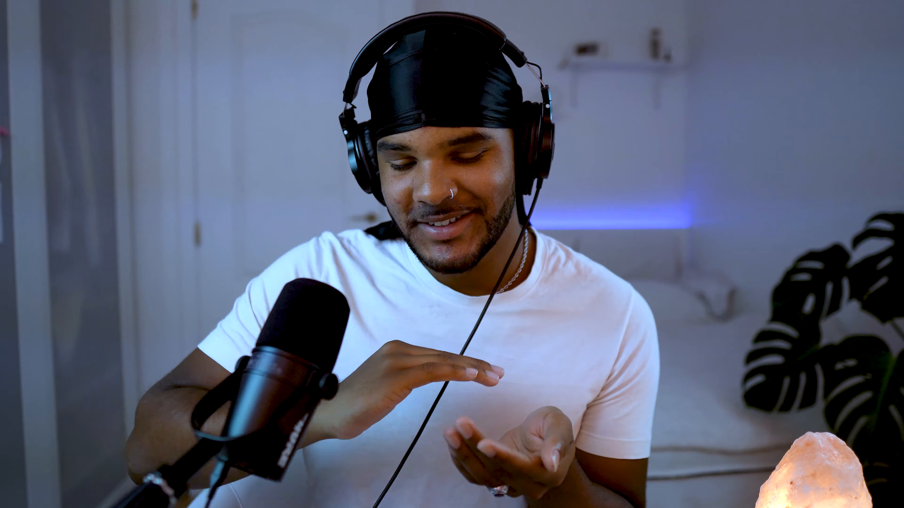
right_click(335, 246)
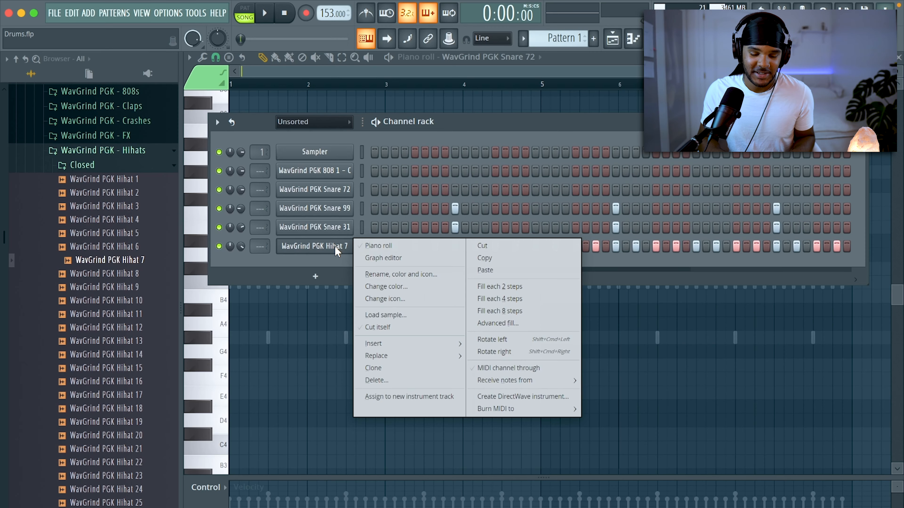
click(367, 249)
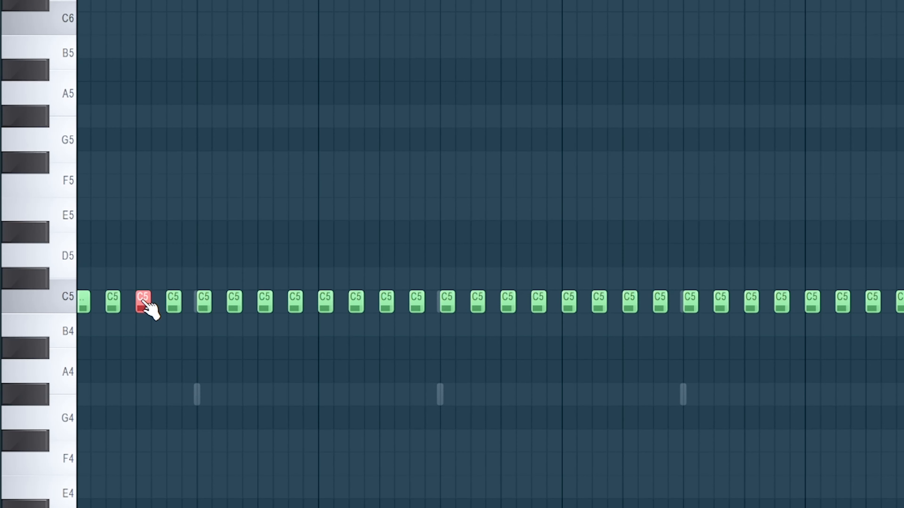
key(ctrl+u)
drag(418, 258, 418, 246)
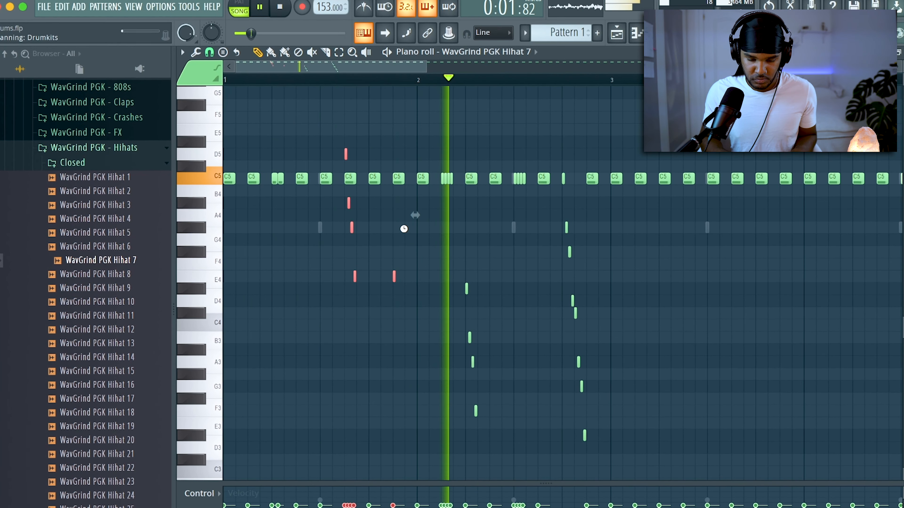
click(404, 229)
key(space)
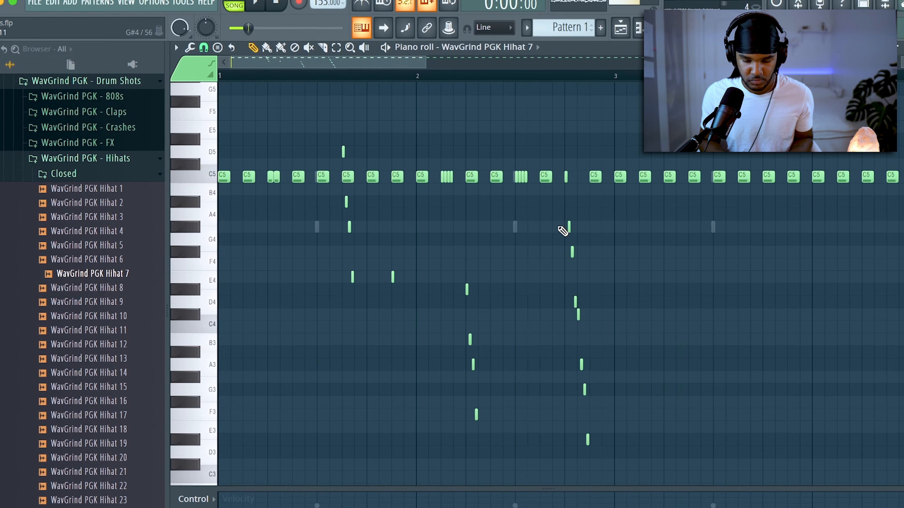
Step: Raise the descending hi-hat roll notes near the end of bar 2 by an octave and delete the earlier low roll notes in that bar
drag(561, 225, 615, 496)
key(ctrl+Up)
scroll(614, 497, down, 3)
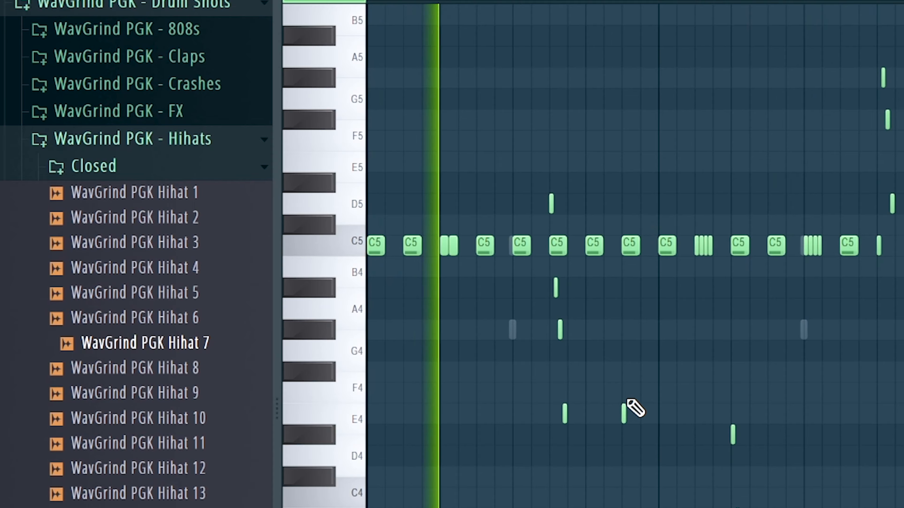
drag(726, 415, 737, 505)
key(Delete)
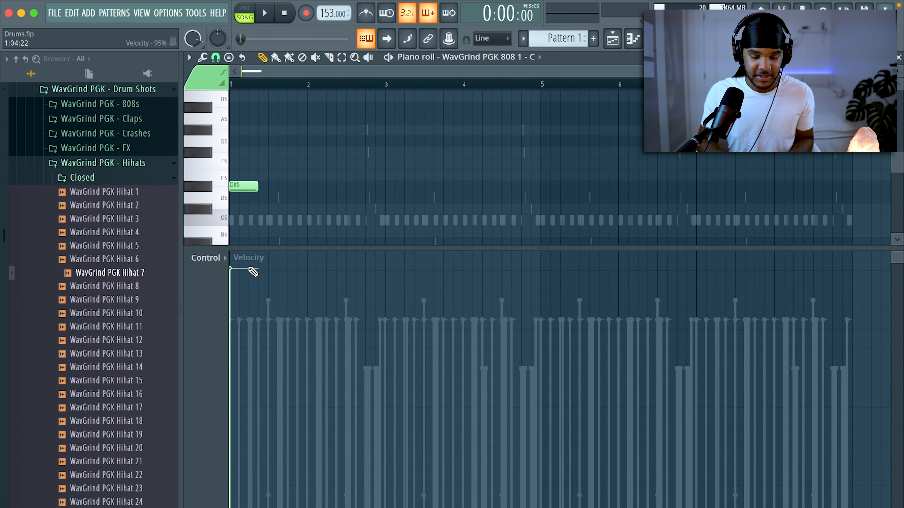
Step: Chop the short D#5 note in bar 4 of the 808 piano roll into a fast roll with an absolute pattern
drag(252, 248, 252, 507)
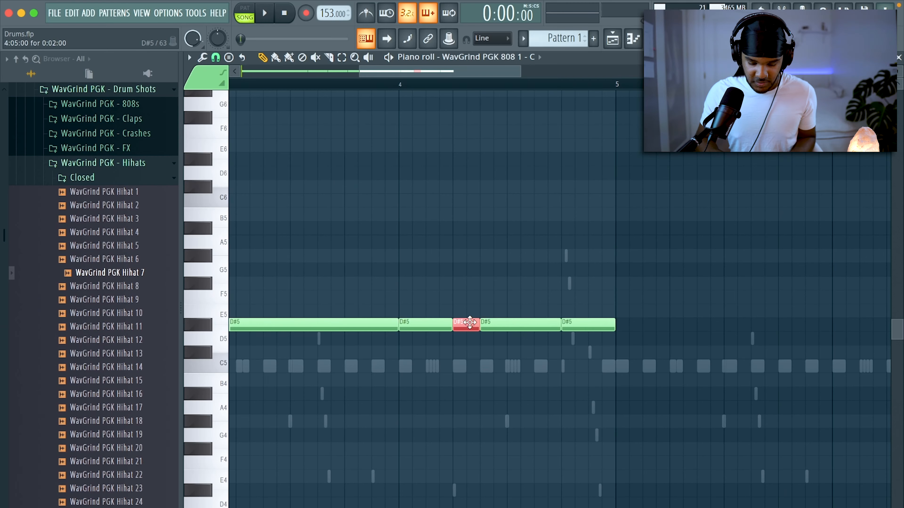
key(alt+u)
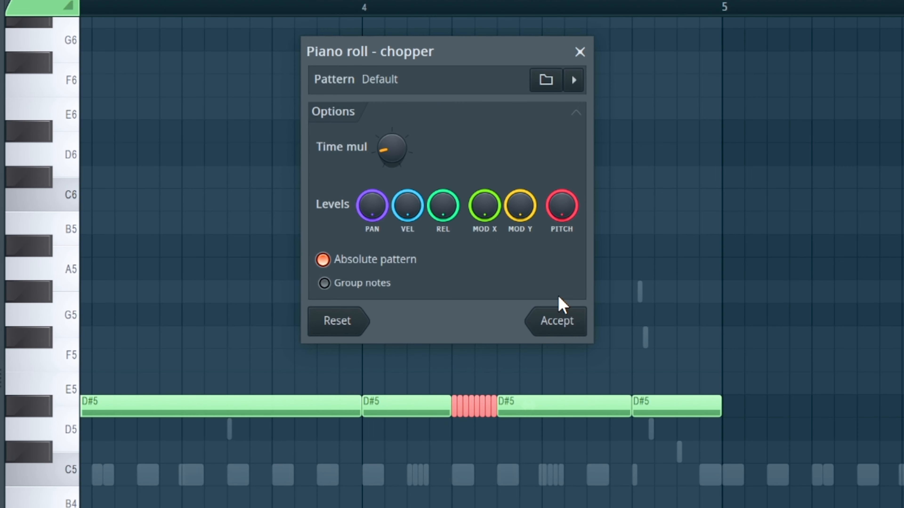
click(557, 320)
mouse_move(522, 440)
mouse_down()
mouse_move(522, 292)
mouse_move(464, 361)
mouse_up()
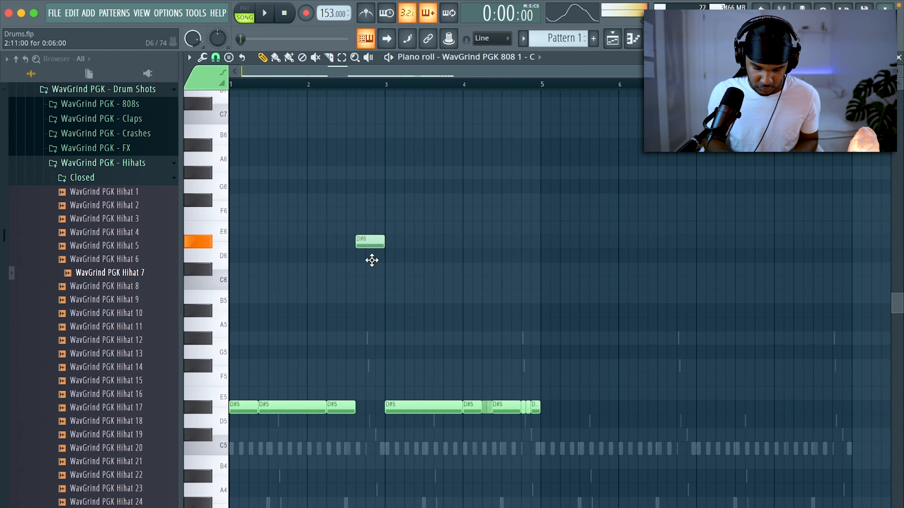
Step: Move the last 808 note of bar 2 to A#5 and play the pattern back
drag(371, 258, 374, 321)
key(space)
key(ctrl+s)
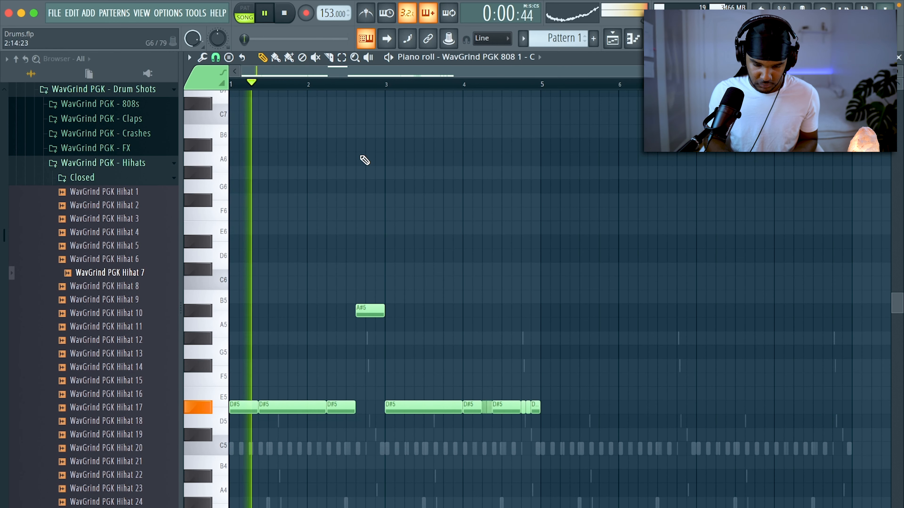
scroll(359, 208, up, 2)
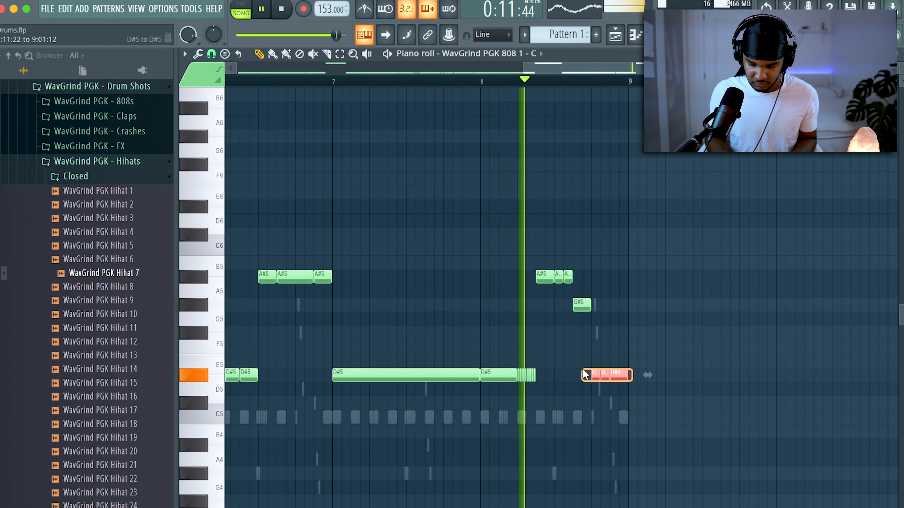
Step: Raise the final 808 note of bar 8 an octave, and replace bar 6's later short A#5 note with one filling the gap
key(ctrl+Up)
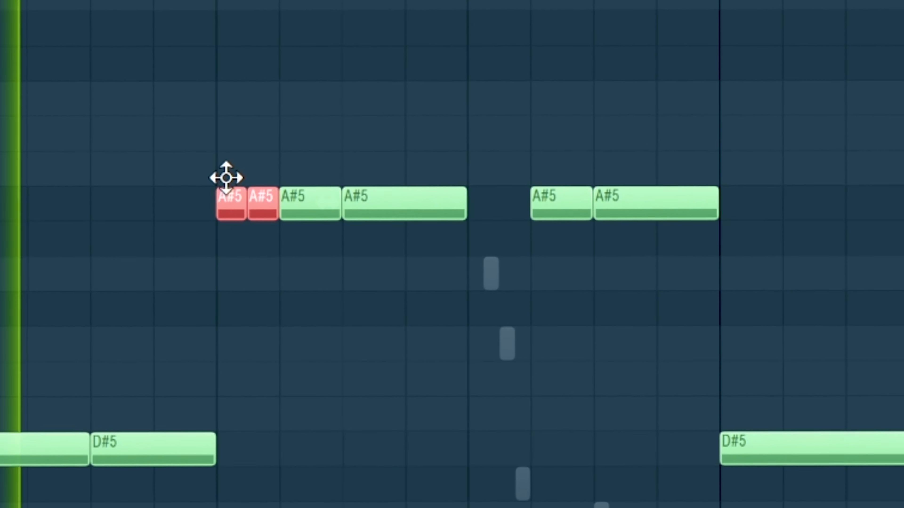
click(469, 205)
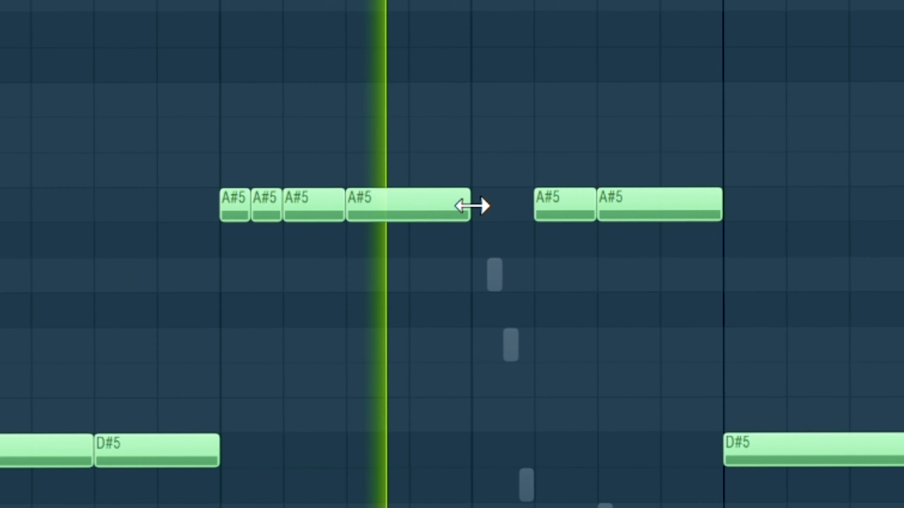
click(484, 206)
right_click(573, 204)
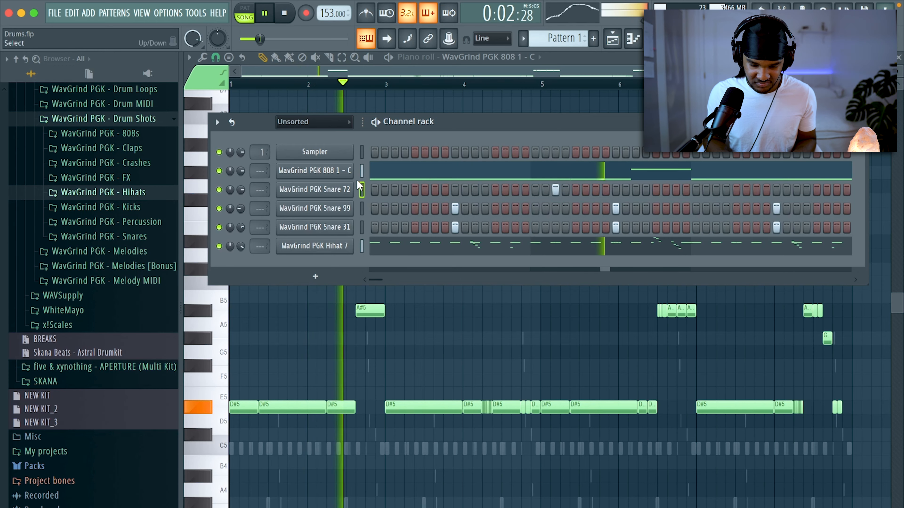
Step: Add a C5 note, a D#5 note and a closing C5 note to bar 4 in Snare 72's piano roll
right_click(331, 189)
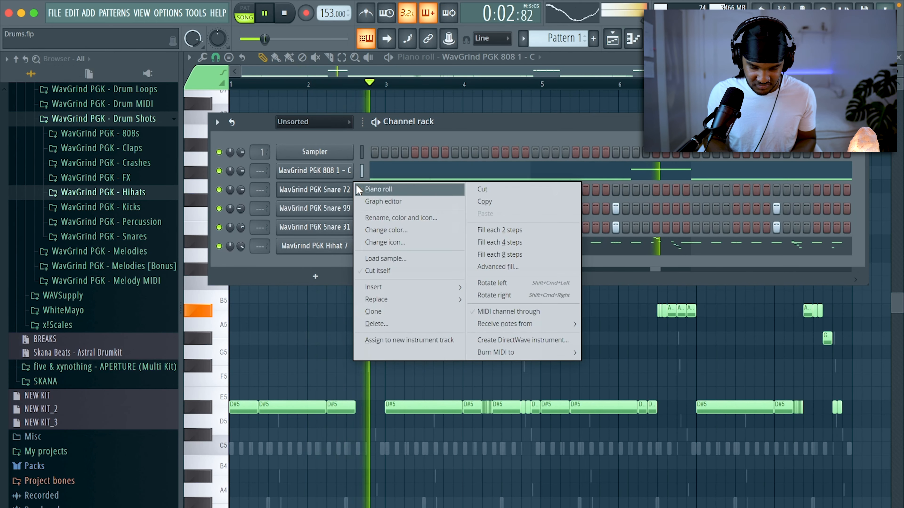
click(388, 190)
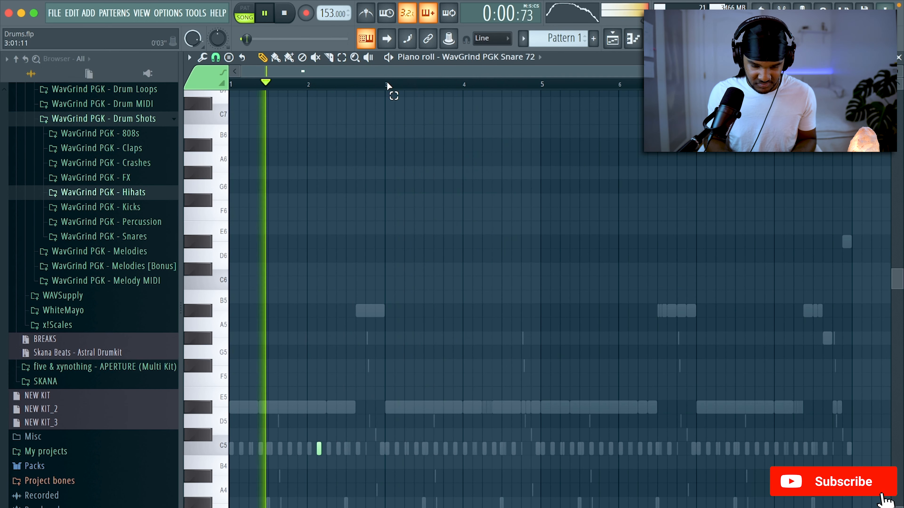
scroll(476, 417, down, 4)
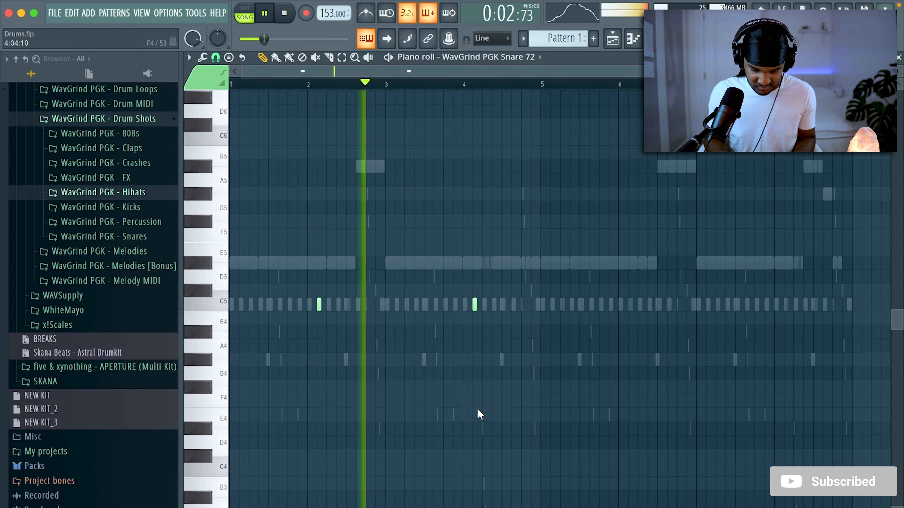
ctrl+scroll(549, 287, up, 3)
click(516, 263)
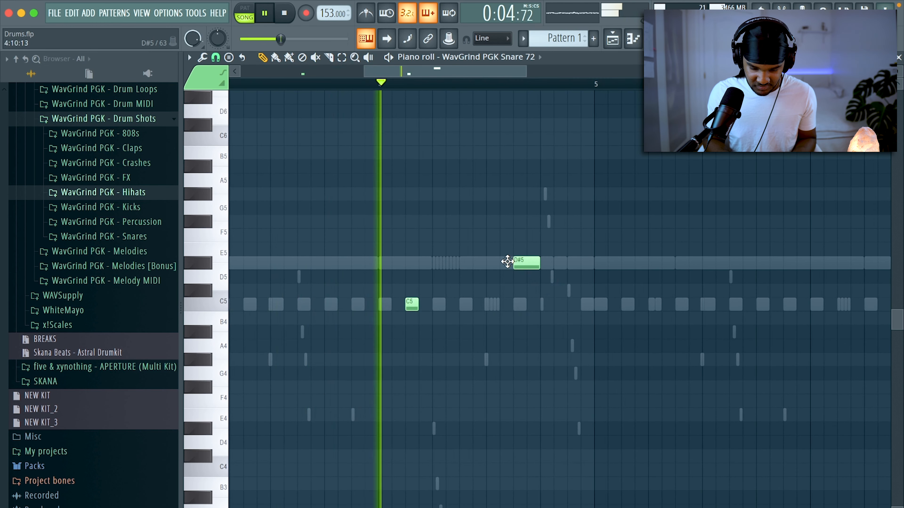
click(558, 291)
mouse_move(559, 296)
mouse_down()
mouse_move(576, 296)
mouse_move(572, 306)
mouse_up()
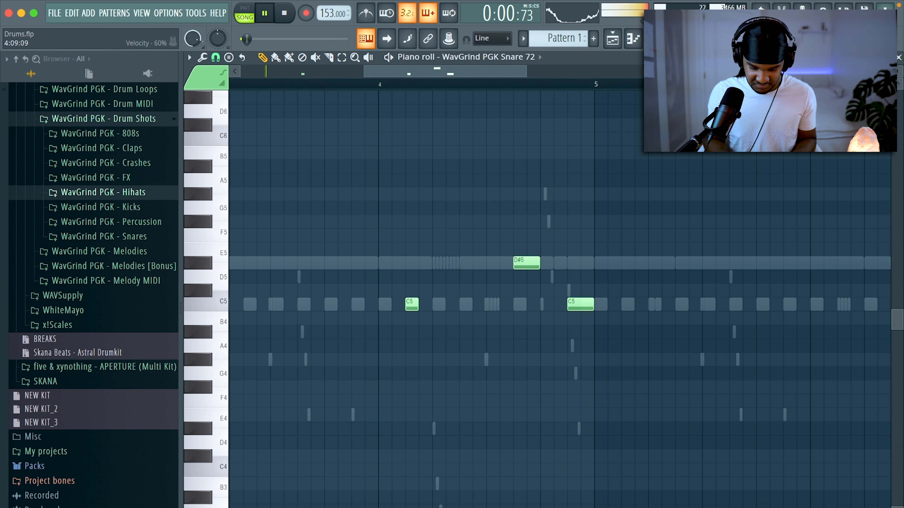
Step: Raise the velocities of Snare 72's notes to full and duplicate the four-bar pattern into bars 5 to 8
drag(490, 507, 490, 379)
ctrl+right_click(489, 349)
key(shift+d)
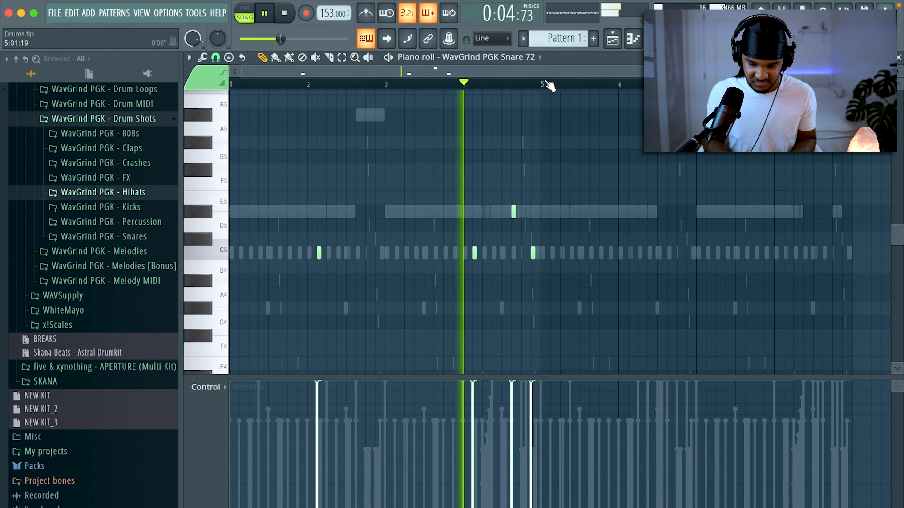
key(super+a)
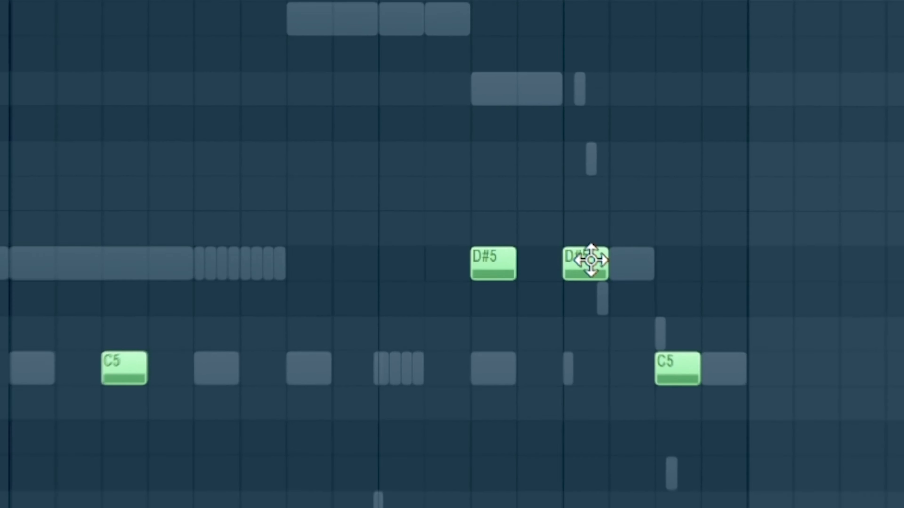
Step: Add another D#5 note to Snare 72's fill at the end of bar 8 and re-place its closing C5 note
click(611, 259)
right_click(659, 367)
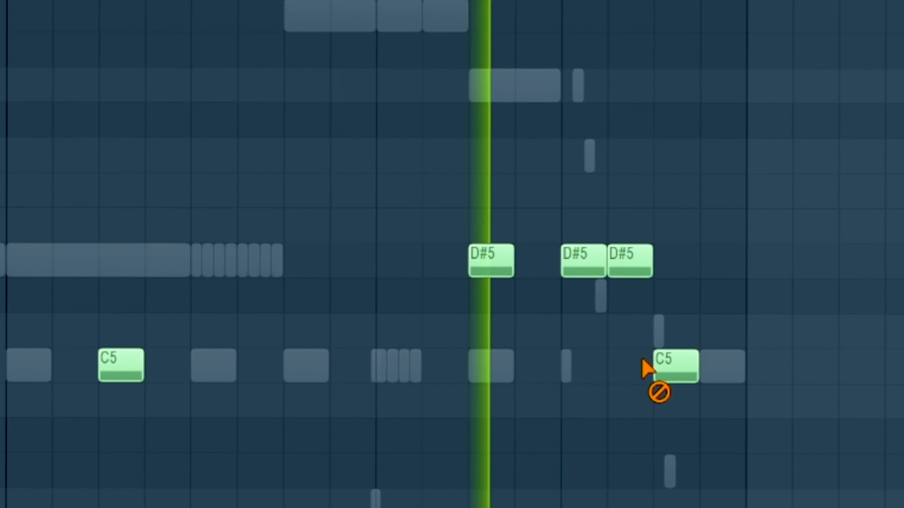
click(713, 369)
drag(718, 367, 681, 369)
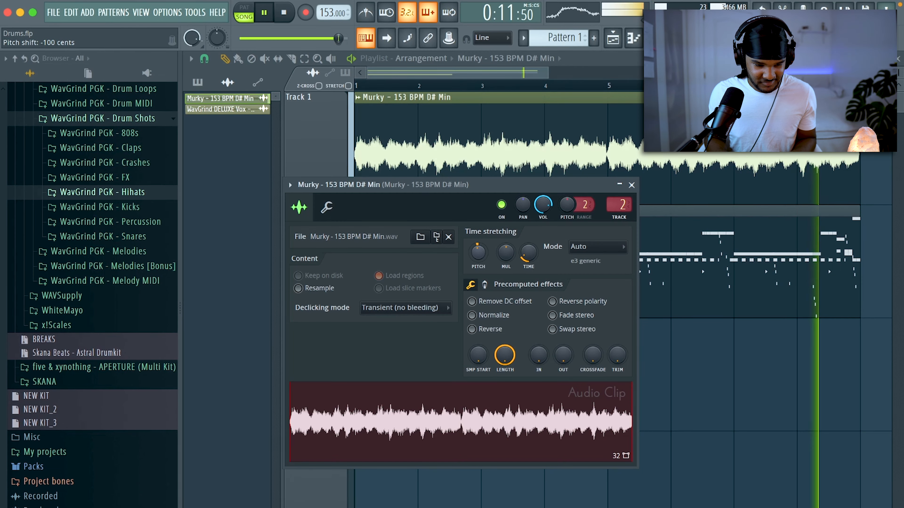
Step: Set the pitch shift of the Murky melody clip to -100 cents and of the Ooo Voices clip to +200 cents
click(722, 186)
double_click(560, 335)
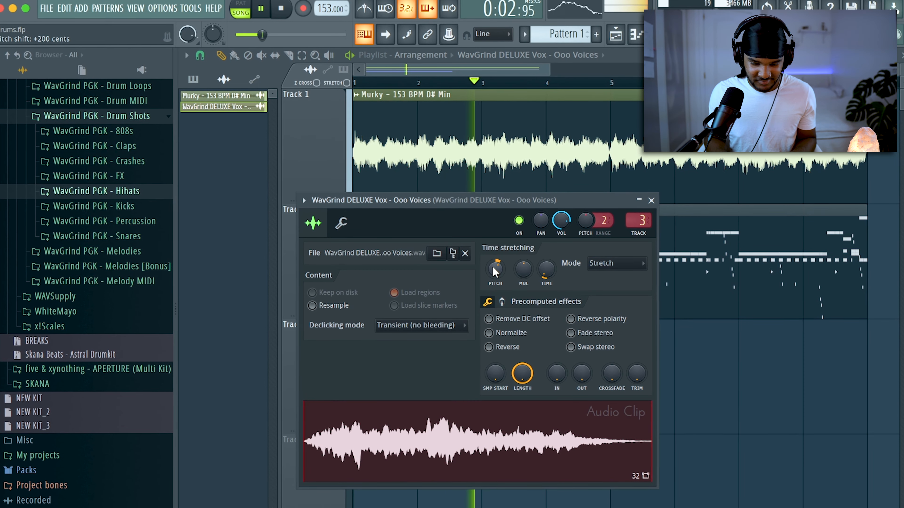
right_click(735, 328)
Step: Add rio - westcoast crash from the crashes folder of WAVSupply's Rio Leyva - 10k Drumkit as a new channel
mouse_move(6, 105)
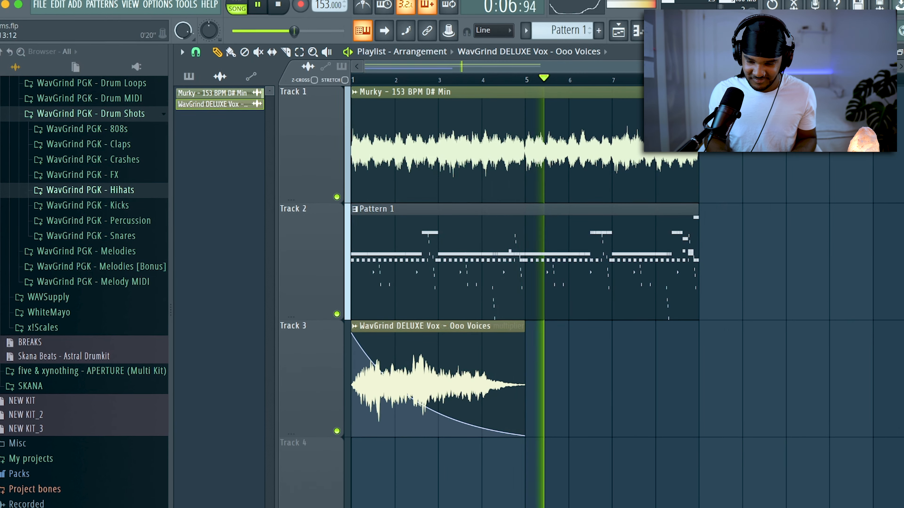
scroll(700, 335, down, 3)
key(F6)
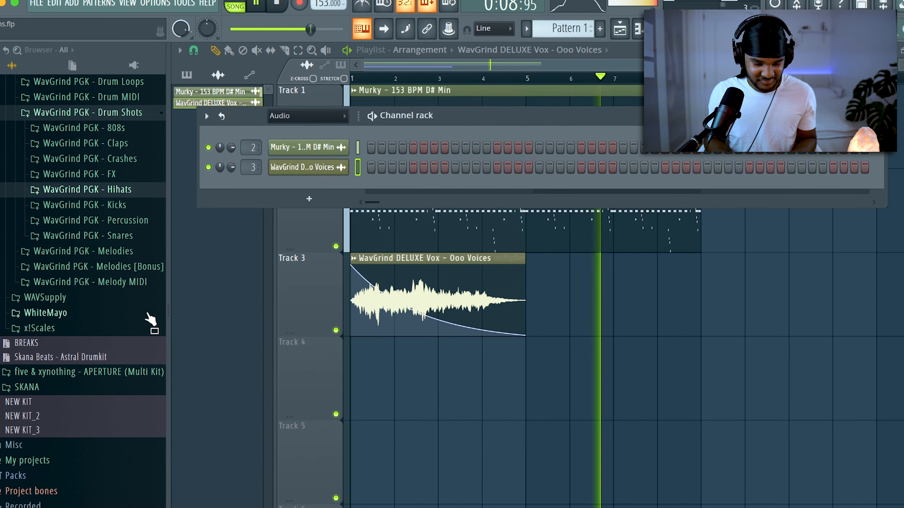
click(58, 298)
scroll(73, 317, down, 5)
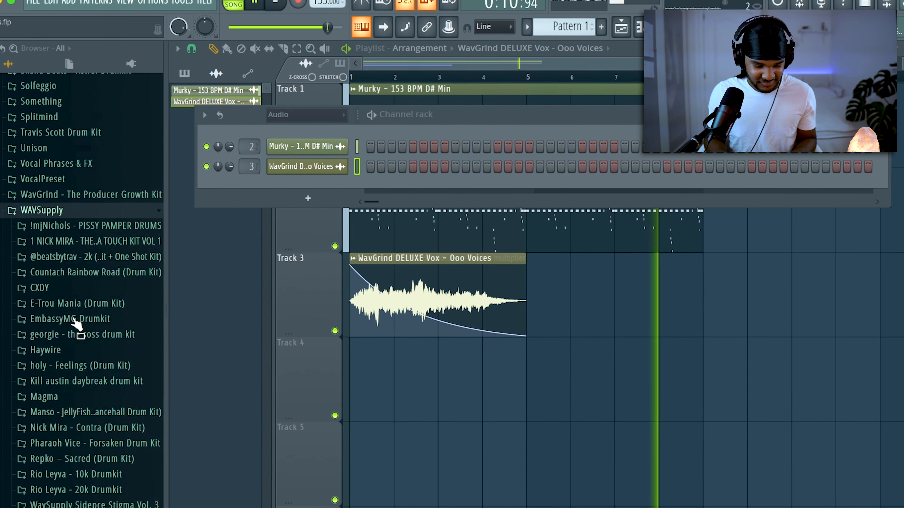
click(106, 350)
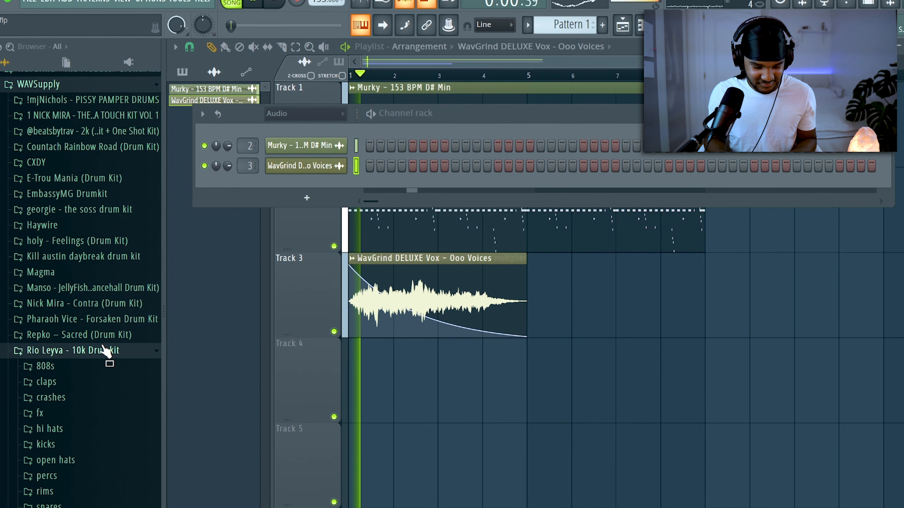
scroll(105, 360, down, 5)
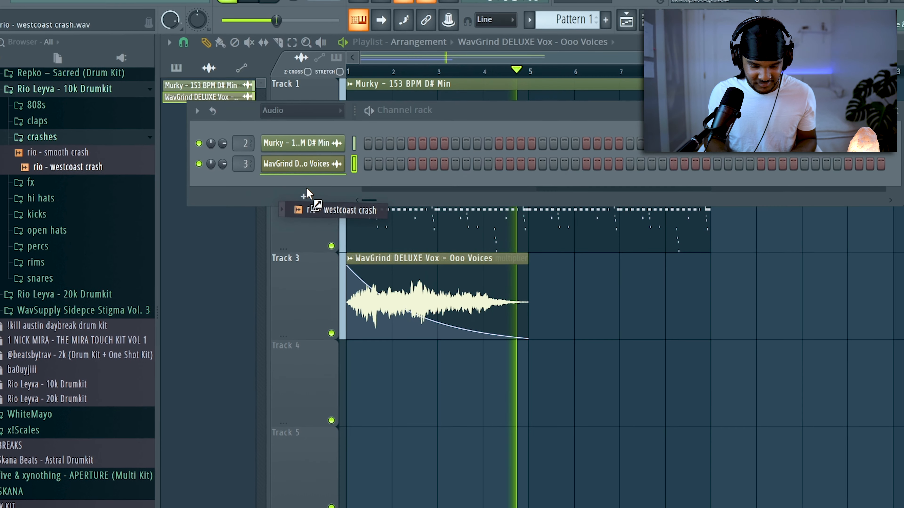
drag(307, 188, 307, 188)
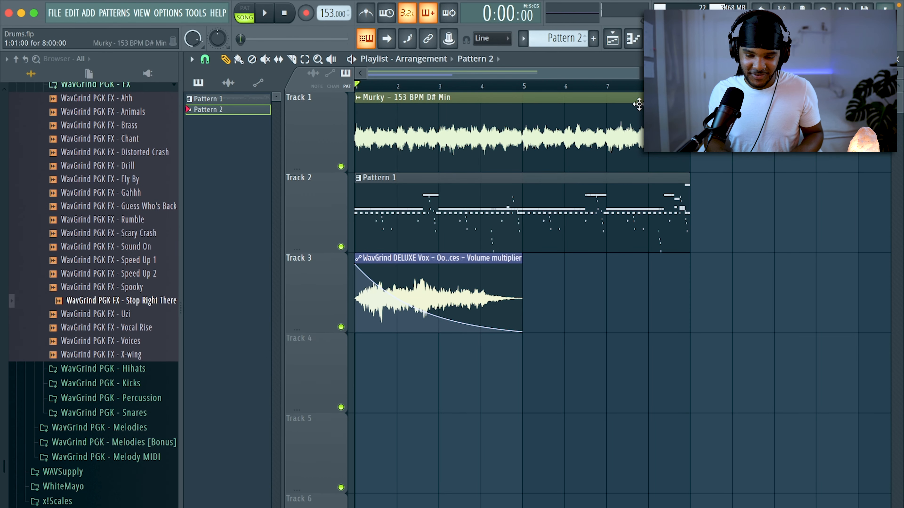
Step: Place Pattern 2 at the start of Track 4 and add WavGrind PGK FX - Stop Right There as a channel
double_click(388, 363)
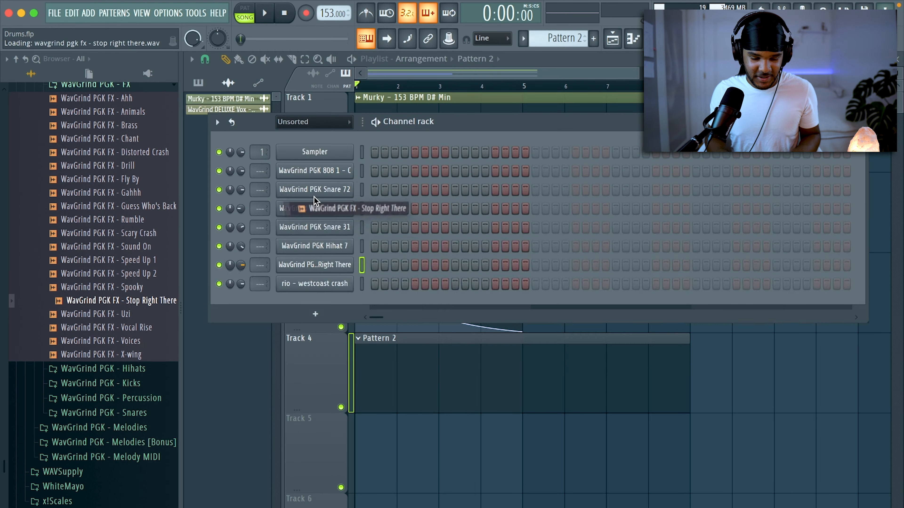
click(341, 276)
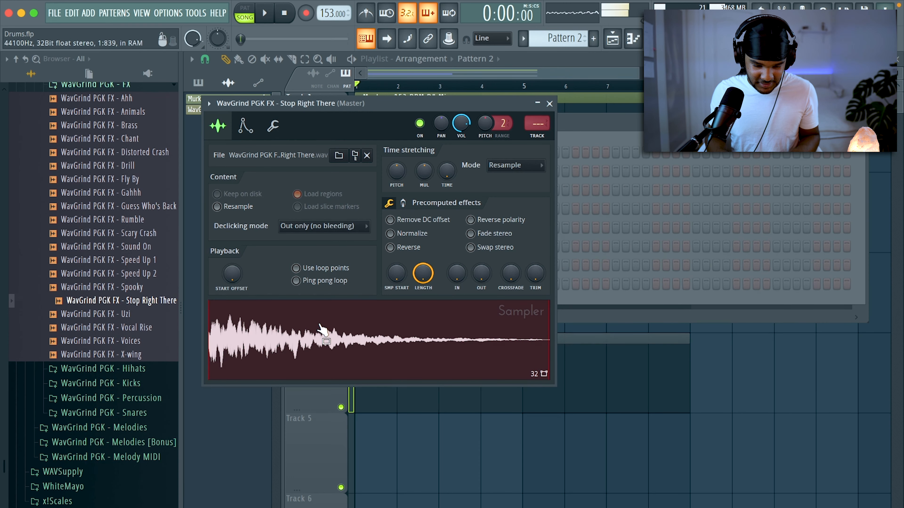
Step: Shape the Stop Right There sample with a volume envelope using a 31% hold time, and place a C5 note early in bar 2
click(245, 125)
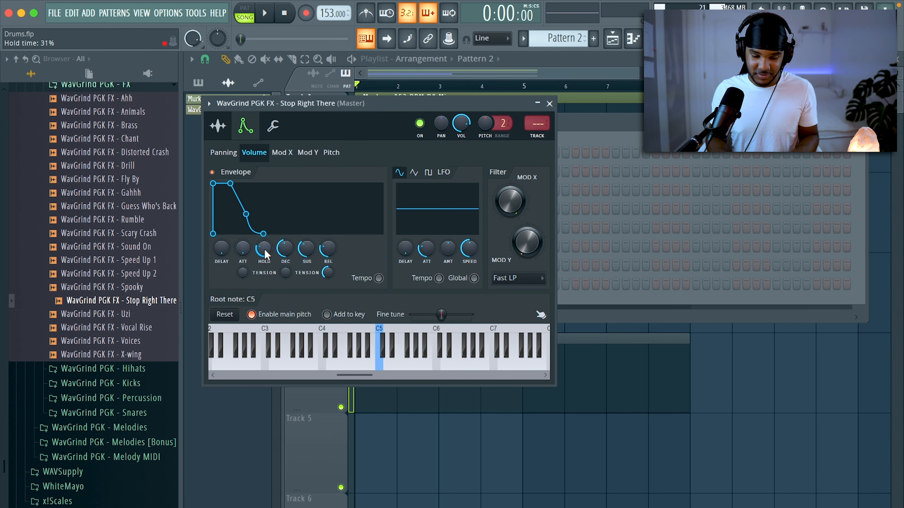
key(space)
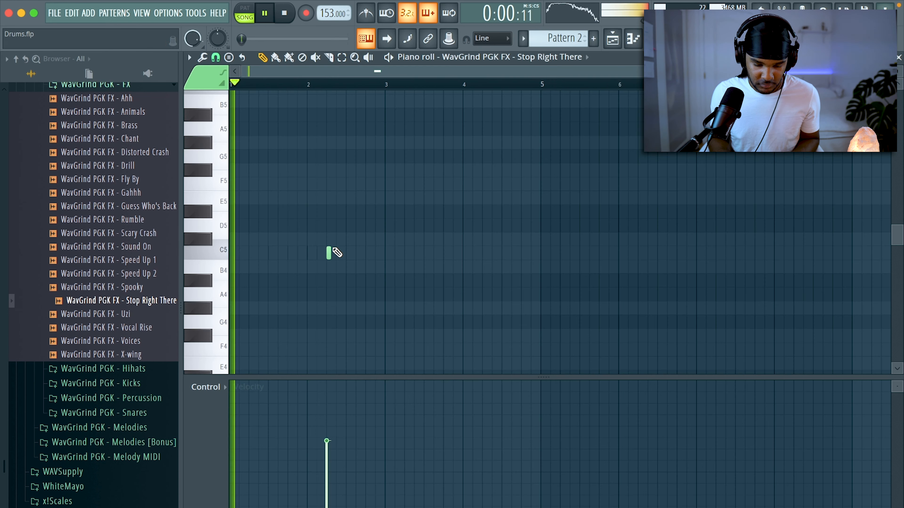
Step: Extend the C5 note of the Stop Right There sample to the end of bar 2 and raise its velocity
drag(331, 251, 386, 253)
click(321, 390)
drag(322, 392, 322, 398)
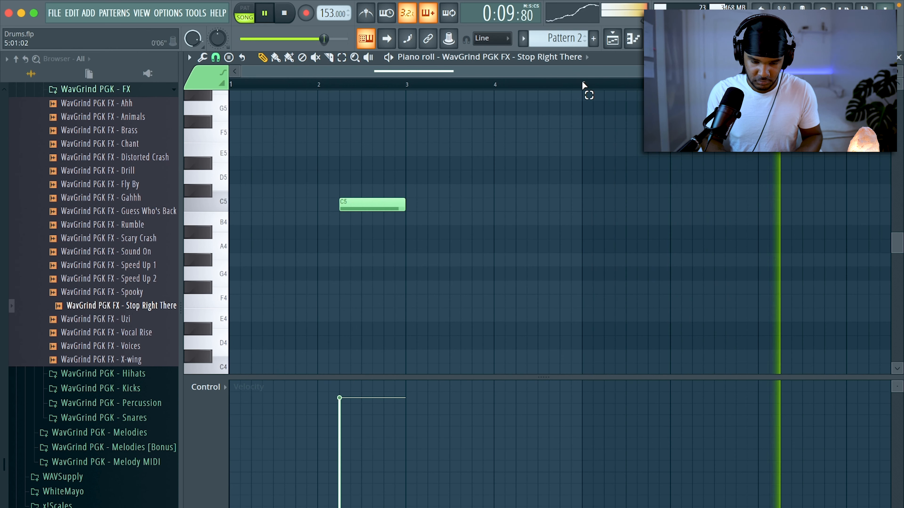
Step: Duplicate the Stop Right There note four bars further on, into bar 6
drag(582, 85, 223, 234)
key(ctrl+b)
key(ctrl+d)
ctrl+right_click(510, 219)
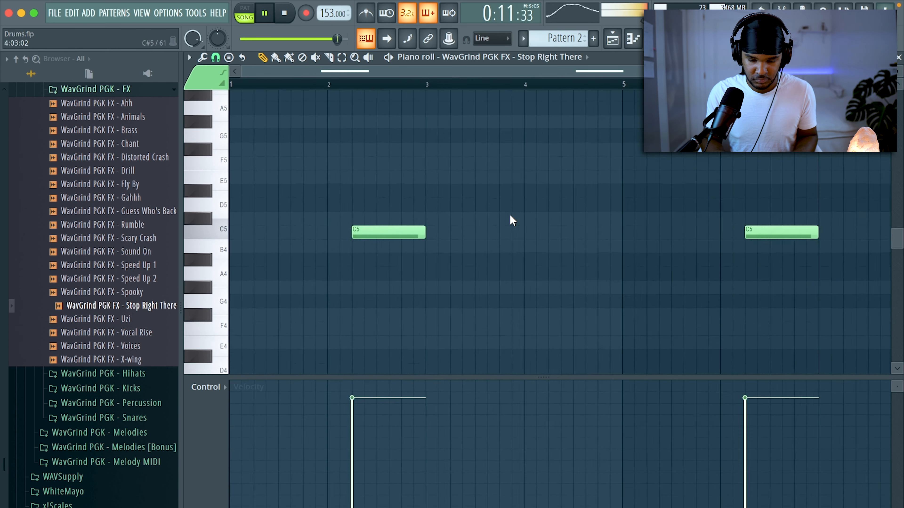
Step: Route the Stop Right There channel to mixer insert 5 and load ValhallaVintageVerb and ValhallaDelay on it
key(F6)
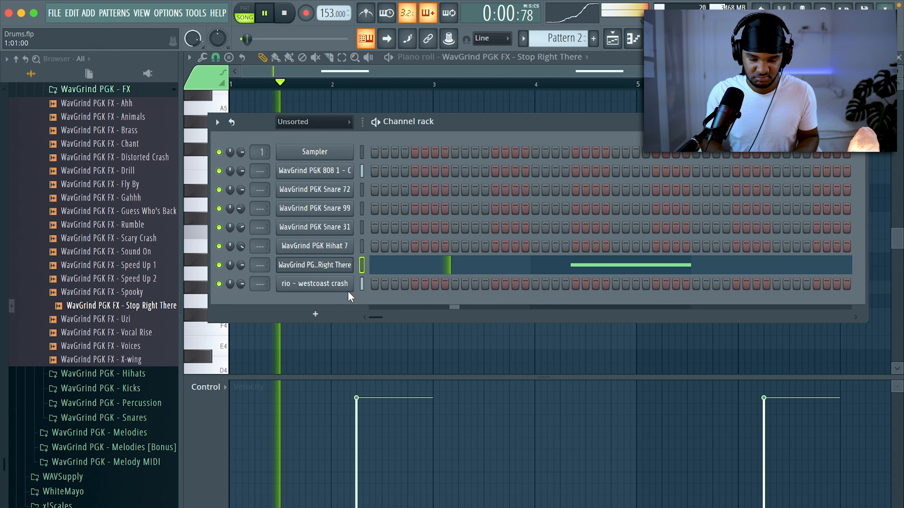
click(329, 269)
click(536, 125)
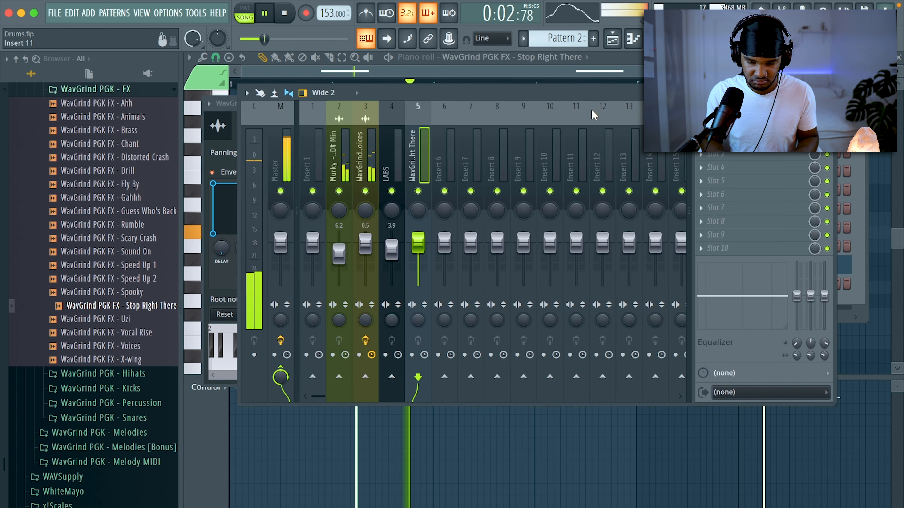
click(740, 171)
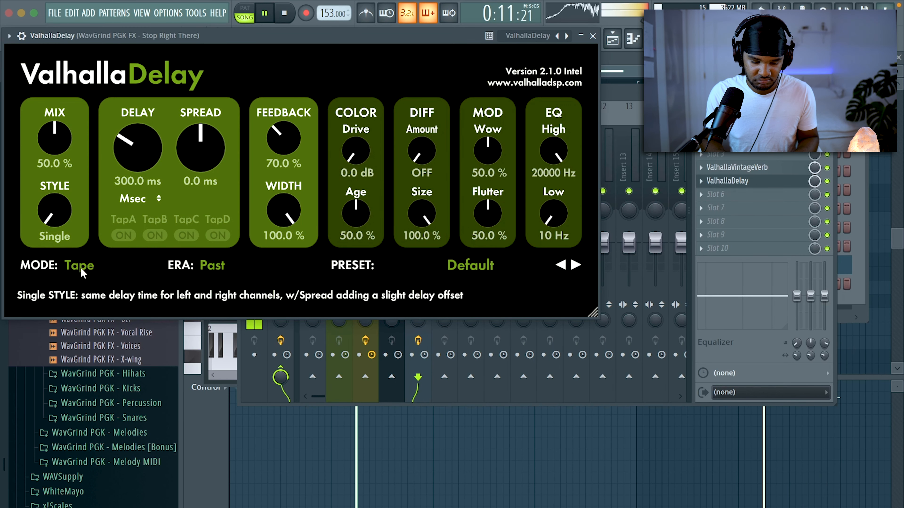
Step: Set ValhallaDelay to DuckTape mode with the PingPong style and 57.9% ducking
click(80, 267)
click(107, 417)
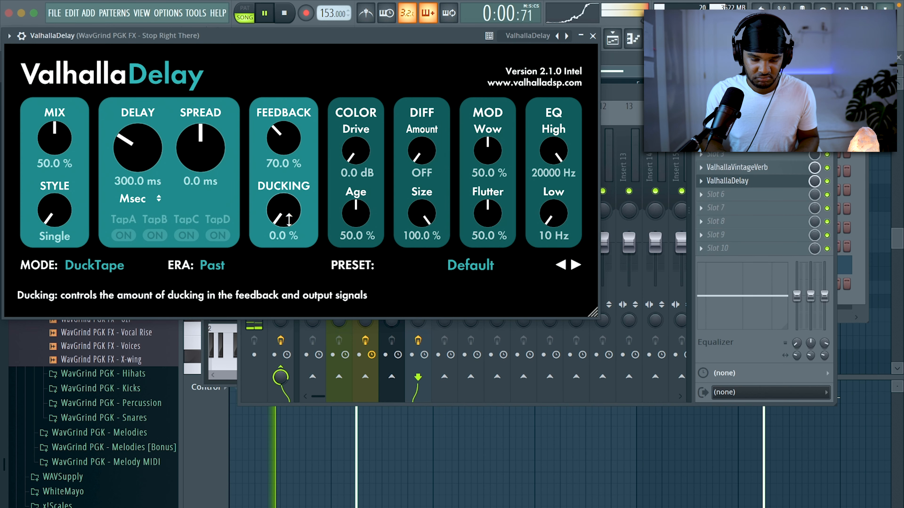
drag(71, 190, 56, 137)
double_click(57, 138)
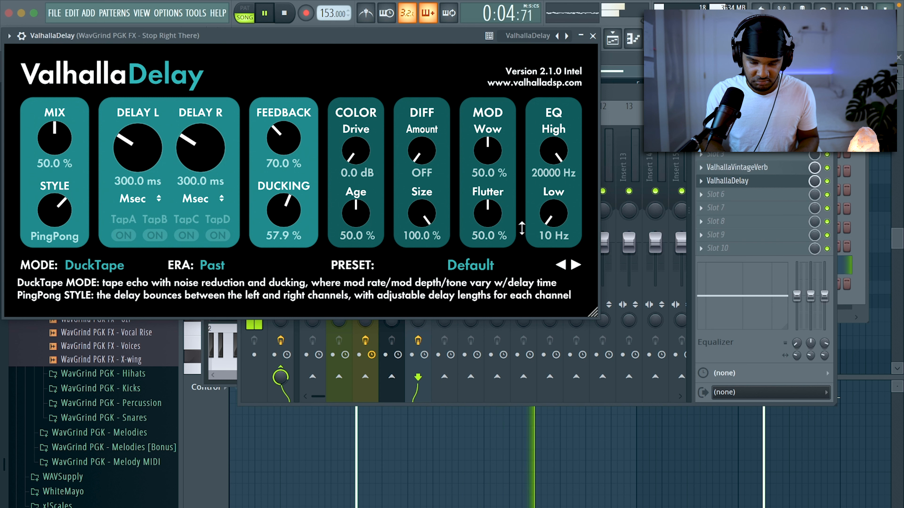
key(Escape)
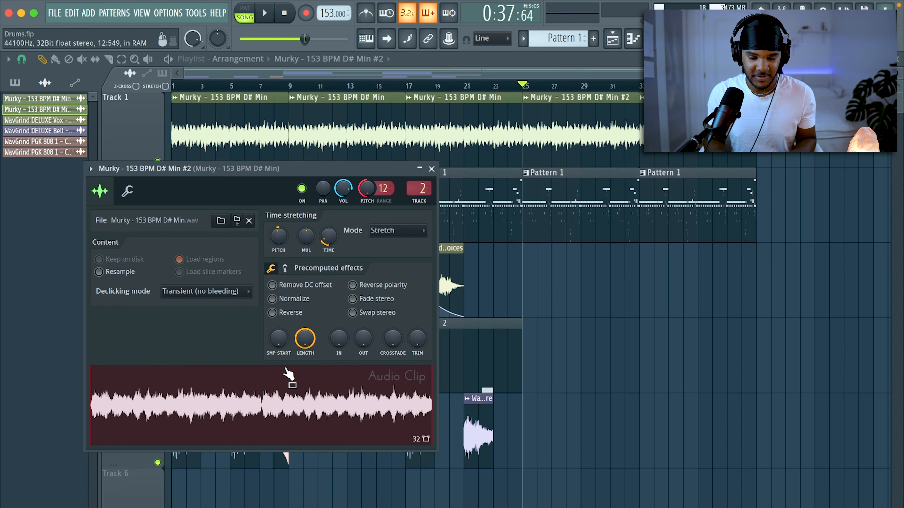
Step: Open the Murky #2 clip's sample in Edison, accept its sample properties, and place the edited loop on Track 3 at bar 25
right_click(308, 404)
click(358, 415)
click(52, 199)
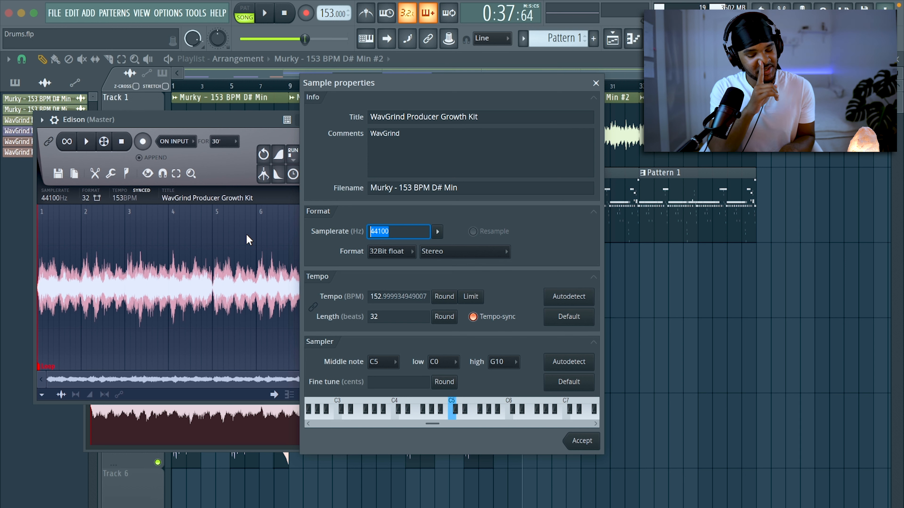
click(580, 441)
drag(370, 153, 545, 273)
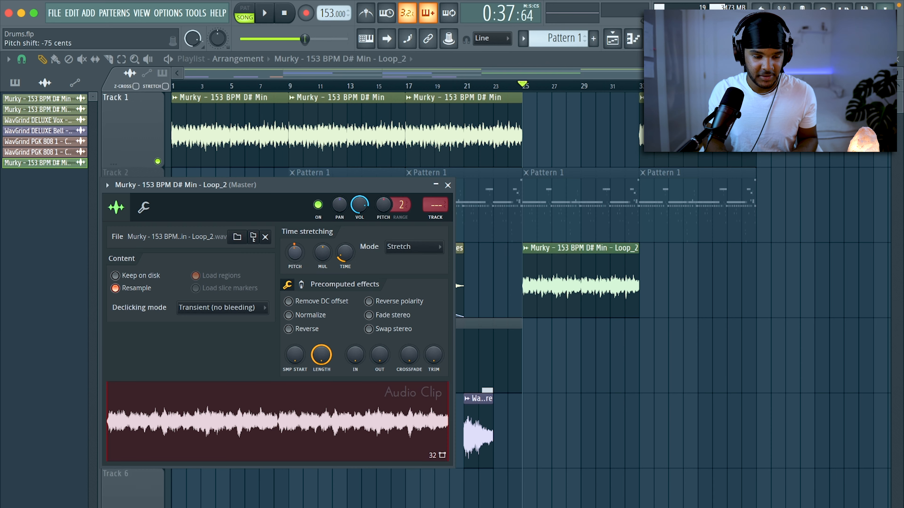
Step: Audition the new Murky loop from bar 25 and route it to mixer insert 7 with Fruity parametric EQ 2
click(447, 185)
key(space)
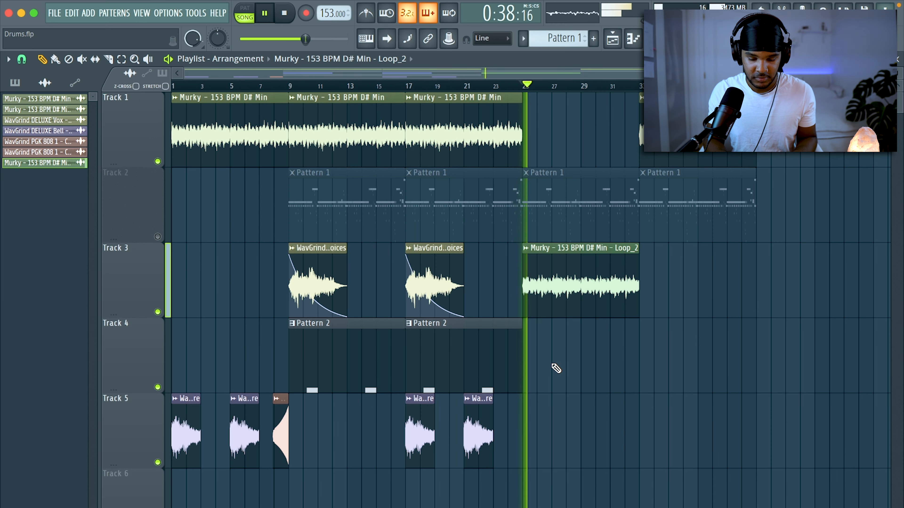
double_click(574, 277)
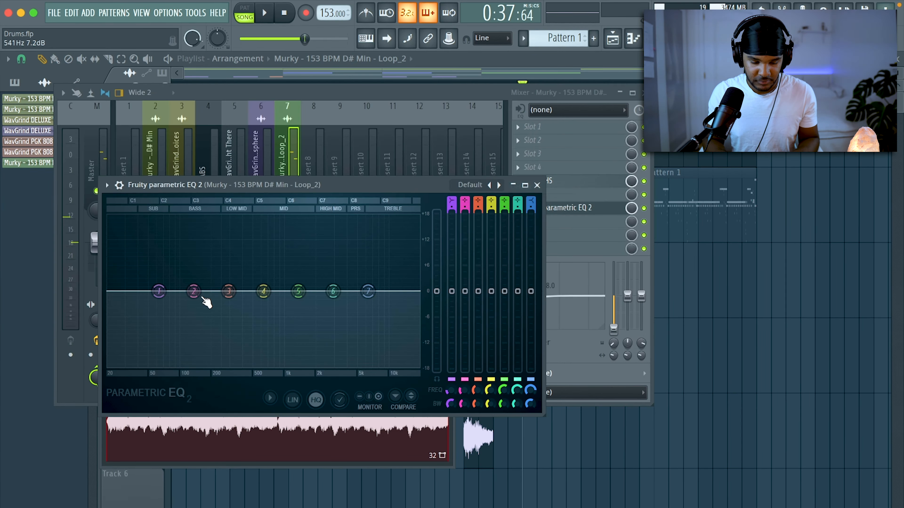
Step: Shape the Murky loop in Fruity parametric EQ 2, cutting lows with band 1 and highs with band 7, and dipping band 4
key(space)
drag(167, 293, 166, 366)
drag(368, 292, 325, 338)
drag(257, 291, 213, 308)
drag(153, 371, 167, 374)
drag(317, 344, 284, 349)
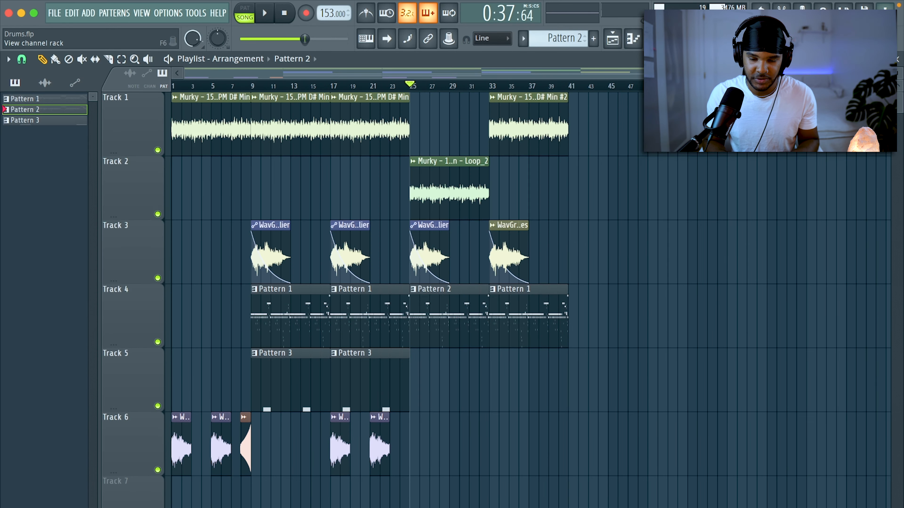
Step: In Pattern 2, lower the 808 notes filling the end of bar 2 and the A5 notes in bar 8 to A4
click(653, 38)
click(209, 168)
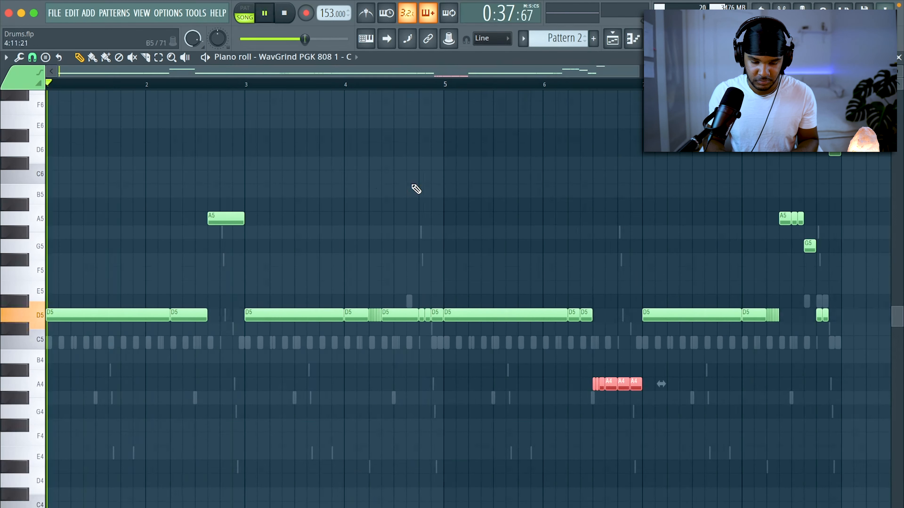
key(space)
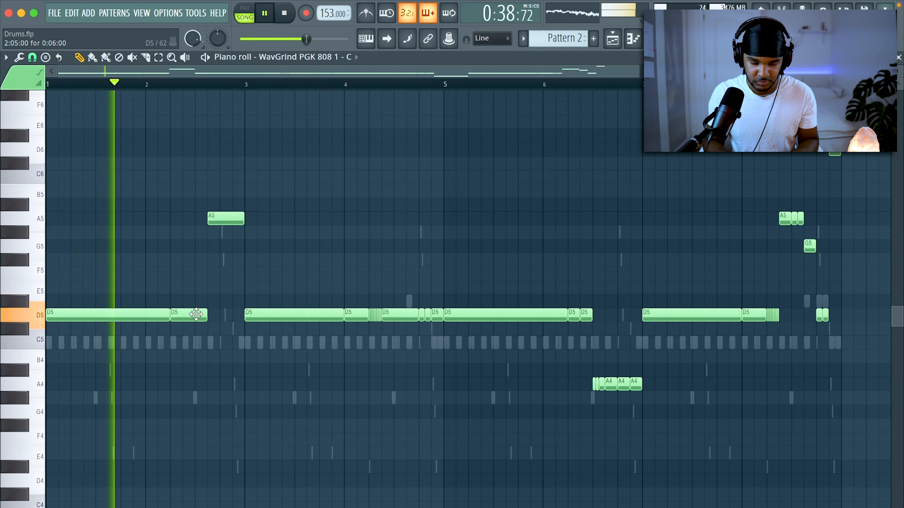
drag(193, 317, 193, 383)
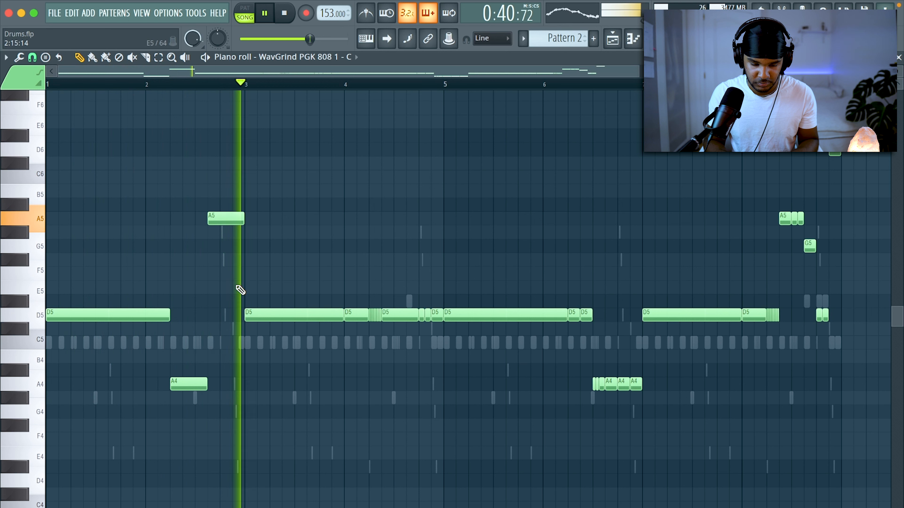
drag(218, 225, 221, 391)
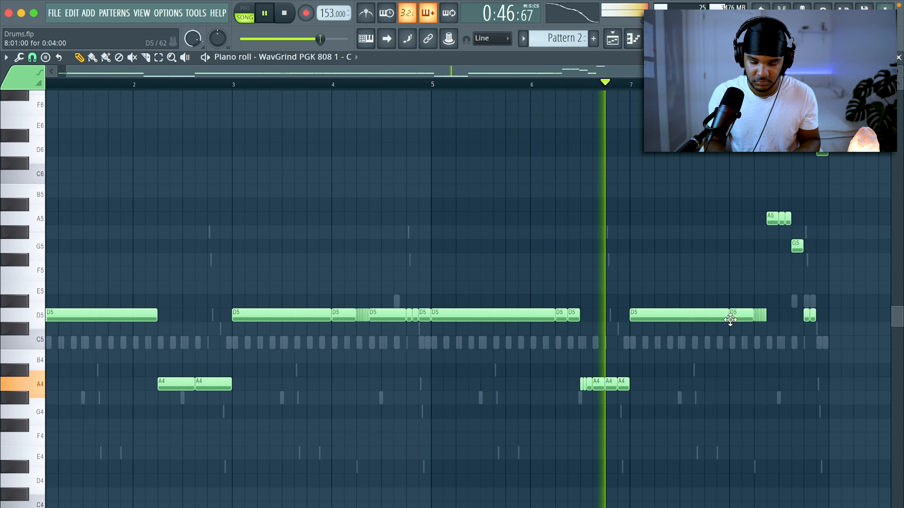
drag(761, 230, 810, 217)
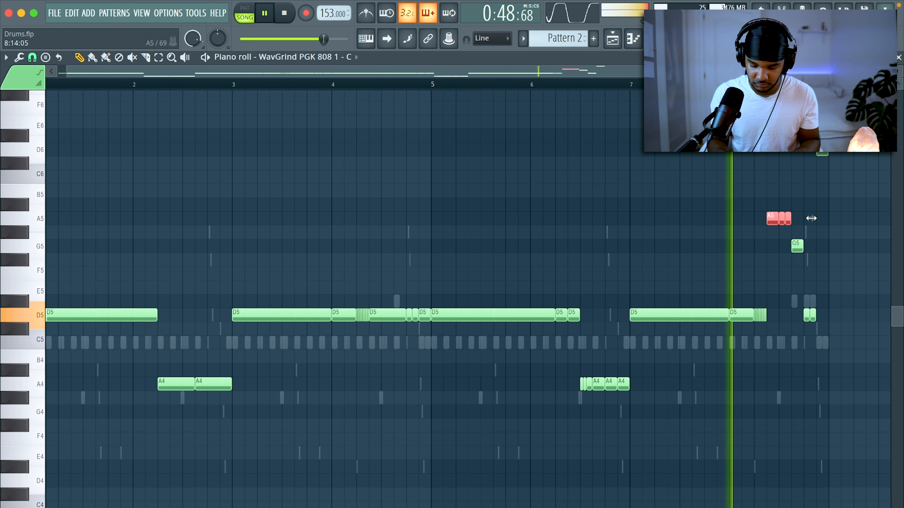
key(super+Down)
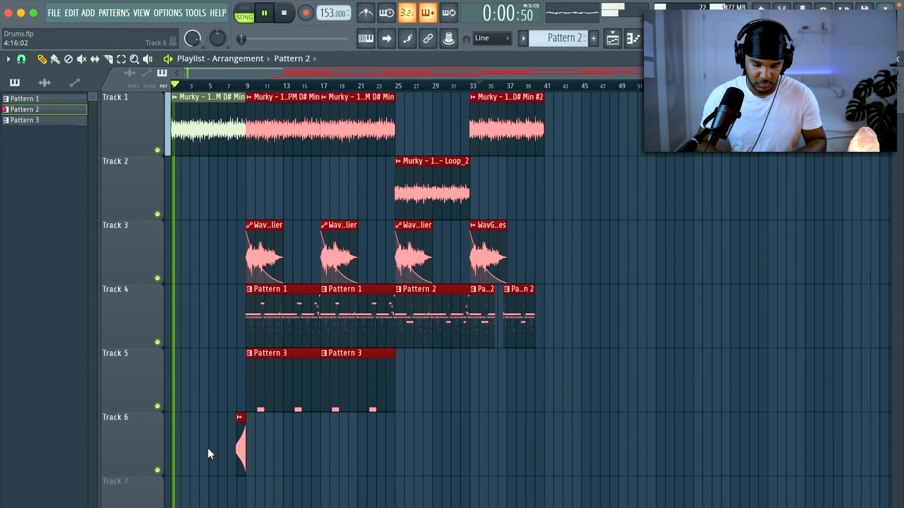
Step: Duplicate the arrangement section spanning bars 9 to 40, including its riser, and align the copies to start at bar 41
click(297, 373)
key(ctrl+b)
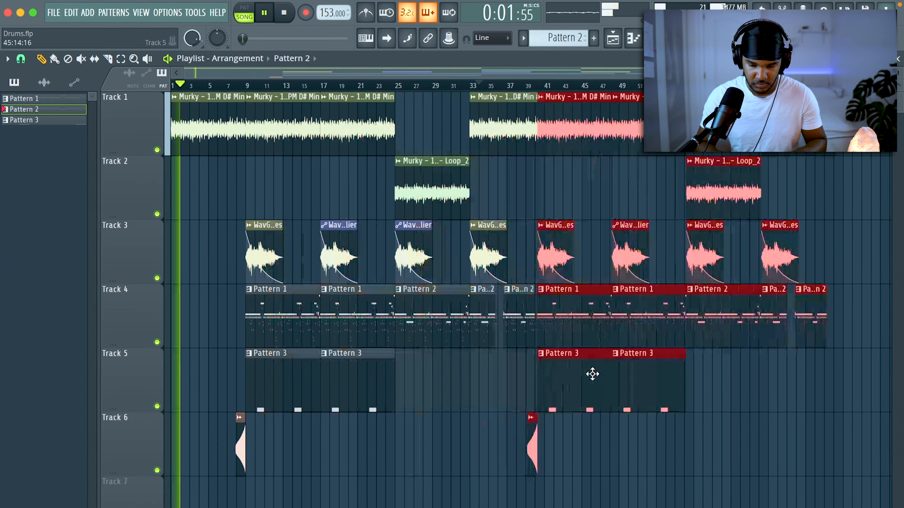
scroll(579, 252, up, 6)
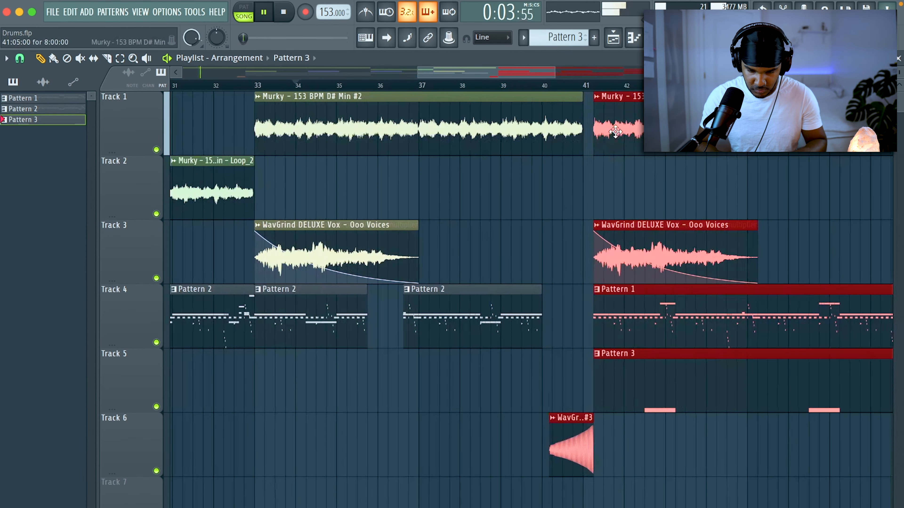
click(571, 203)
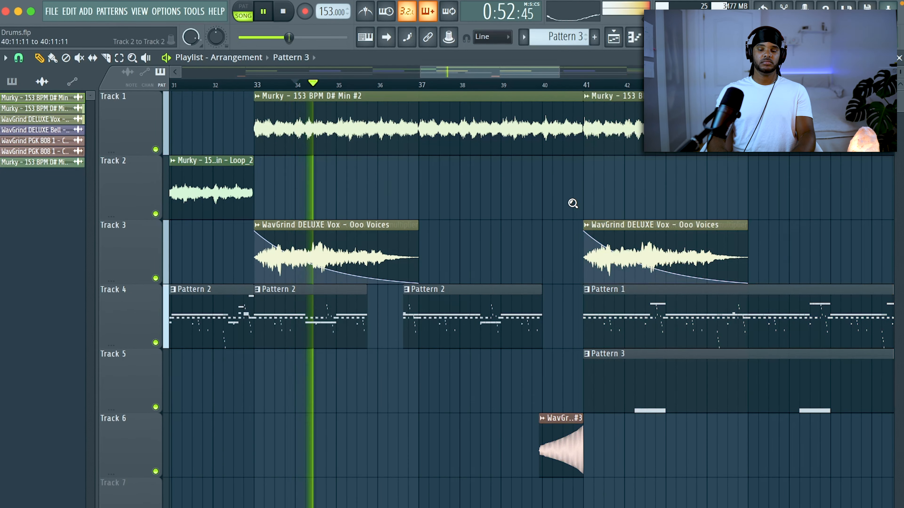
scroll(571, 203, down, 6)
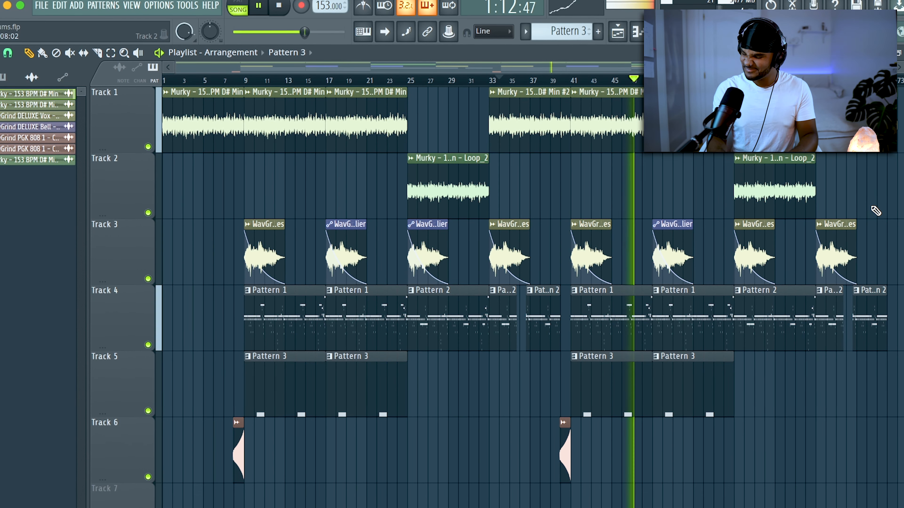
Step: Add Fresh Air to slot 4 of the Master track with Mid Air at 13 and High Air at 20
key(F9)
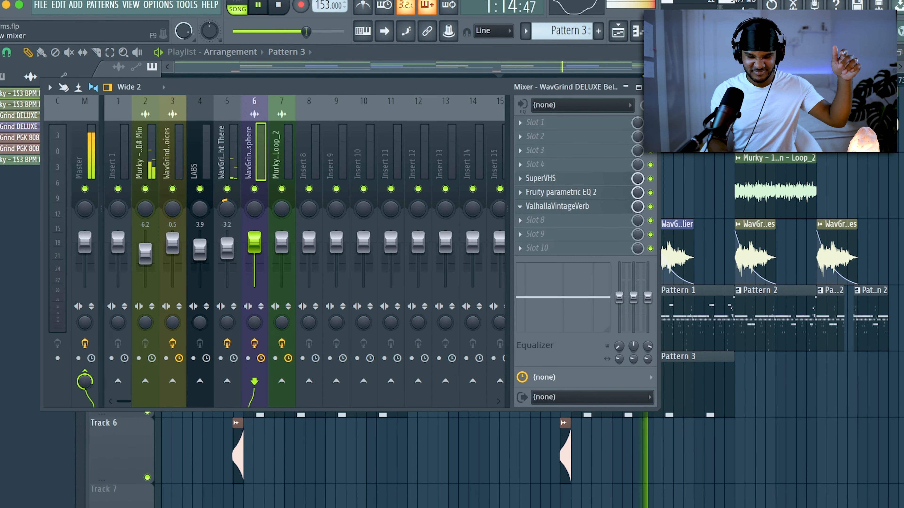
click(80, 167)
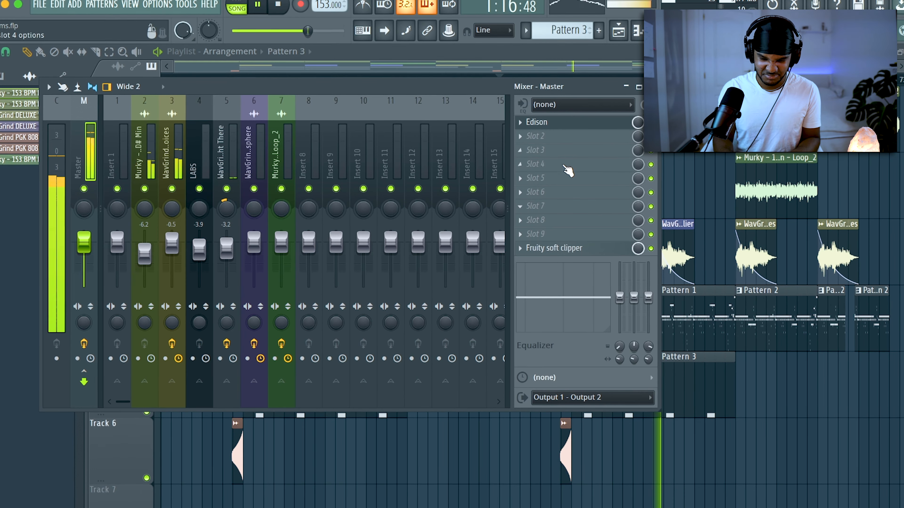
click(557, 169)
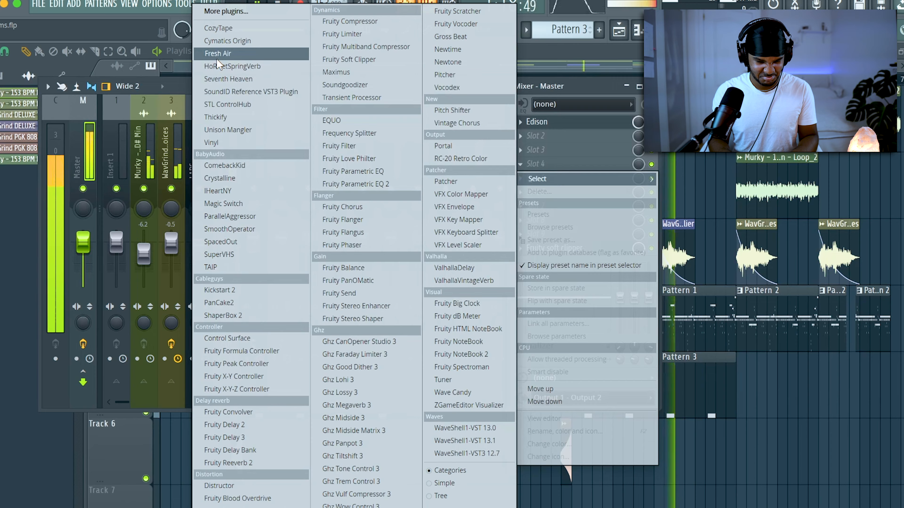
click(216, 59)
drag(211, 342, 211, 329)
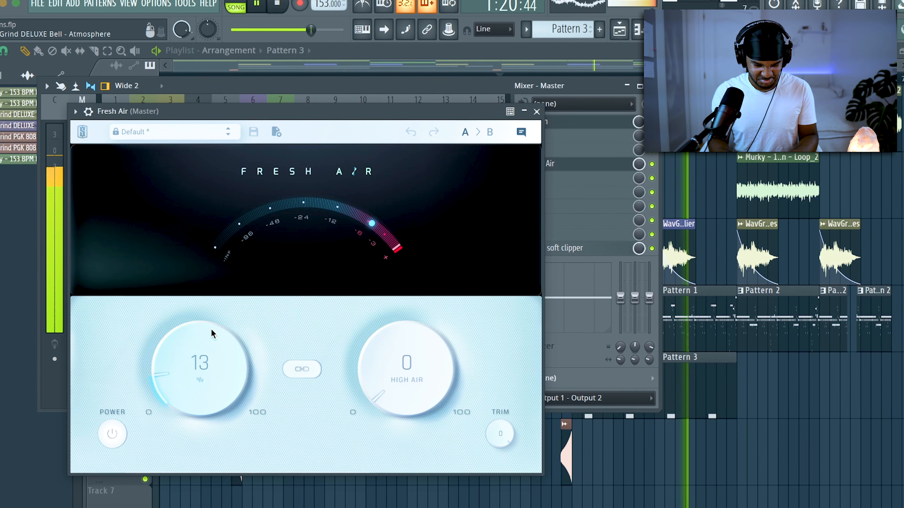
drag(396, 374, 393, 322)
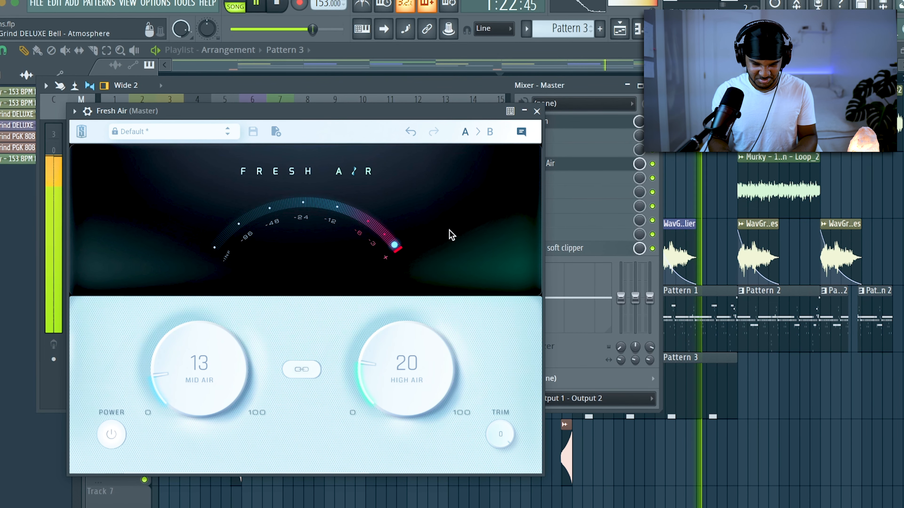
click(537, 111)
click(652, 86)
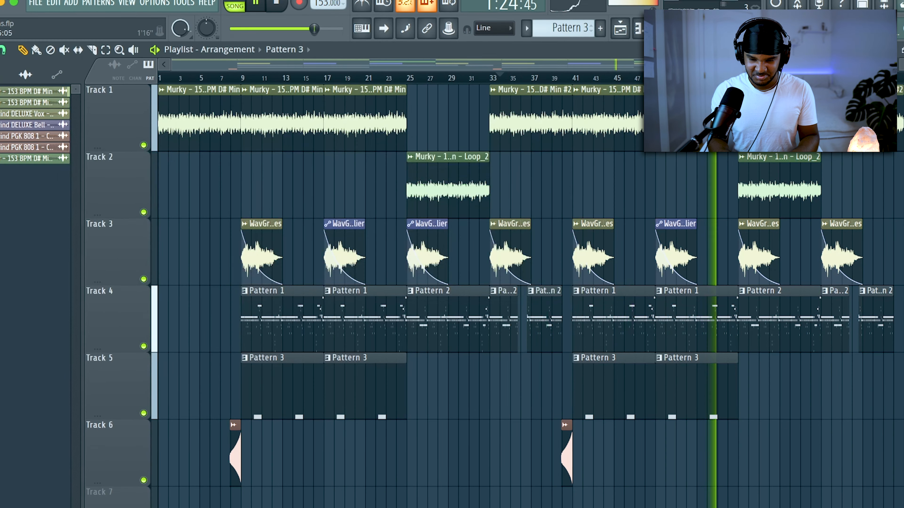
Step: Route the 808, three snares and hi-hat channels to mixer inserts 8 to 12, and the westcoast crash to insert 13
key(F6)
click(133, 118)
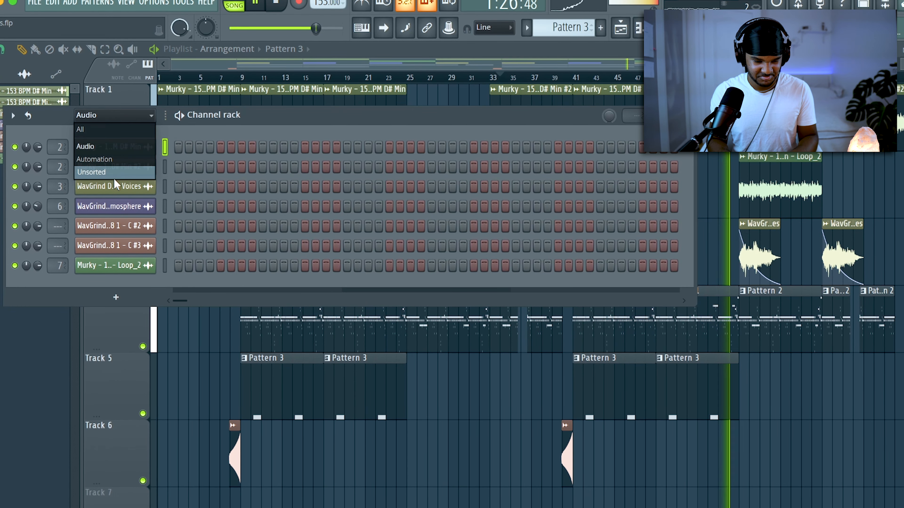
click(121, 170)
drag(164, 180, 162, 241)
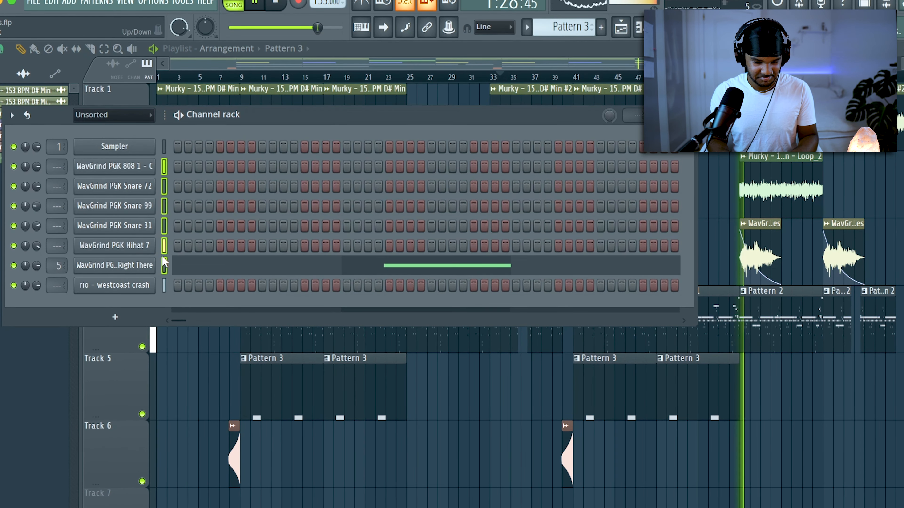
click(164, 148)
drag(164, 164, 163, 240)
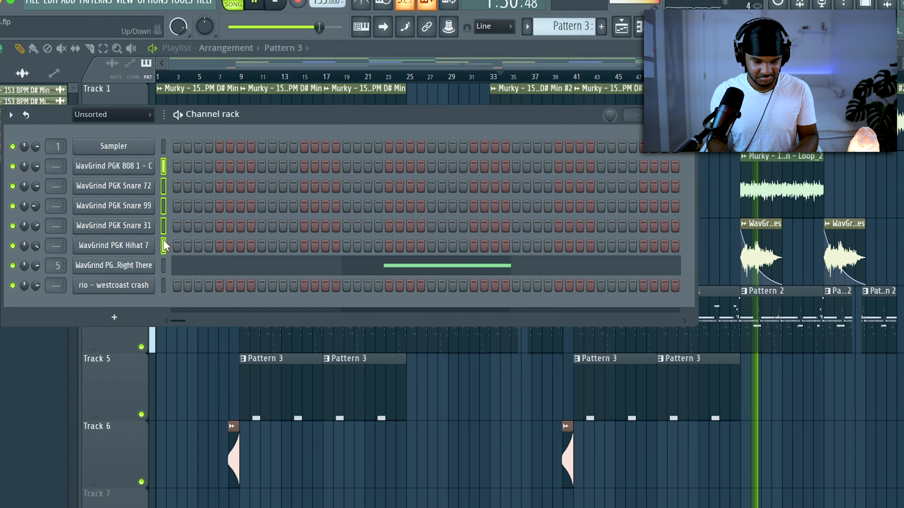
key(ctrl+l)
click(163, 285)
key(ctrl+l)
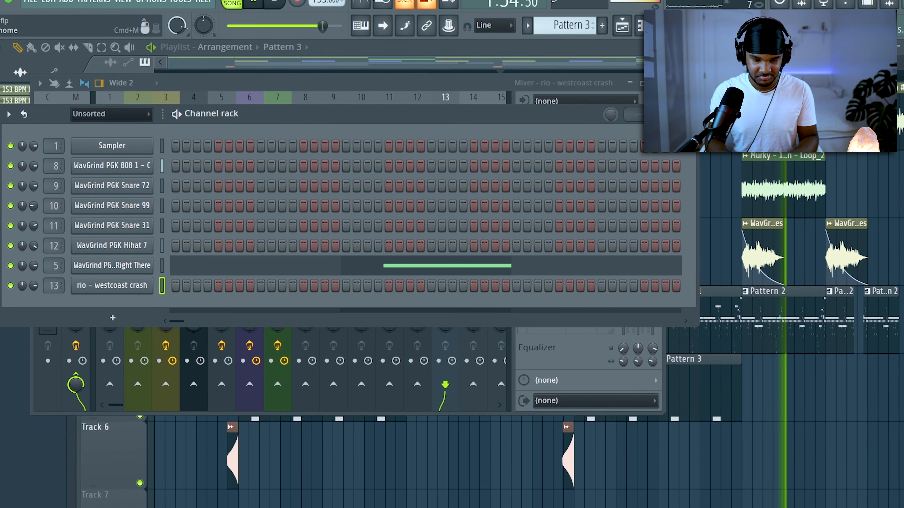
Step: Adjust the stereo separation of the 808 on mixer insert 8 and lower its volume to -1.3 dB
click(413, 103)
key(space)
key(space)
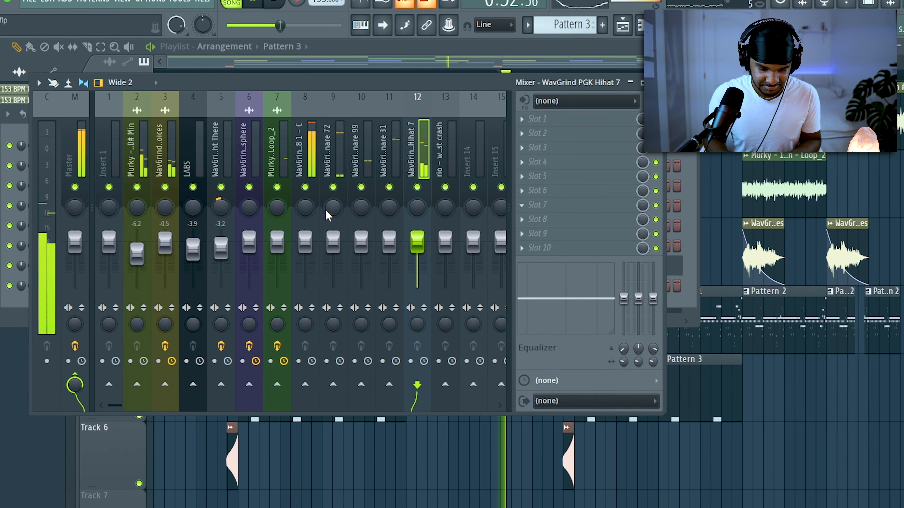
drag(305, 324, 306, 309)
drag(302, 247, 301, 251)
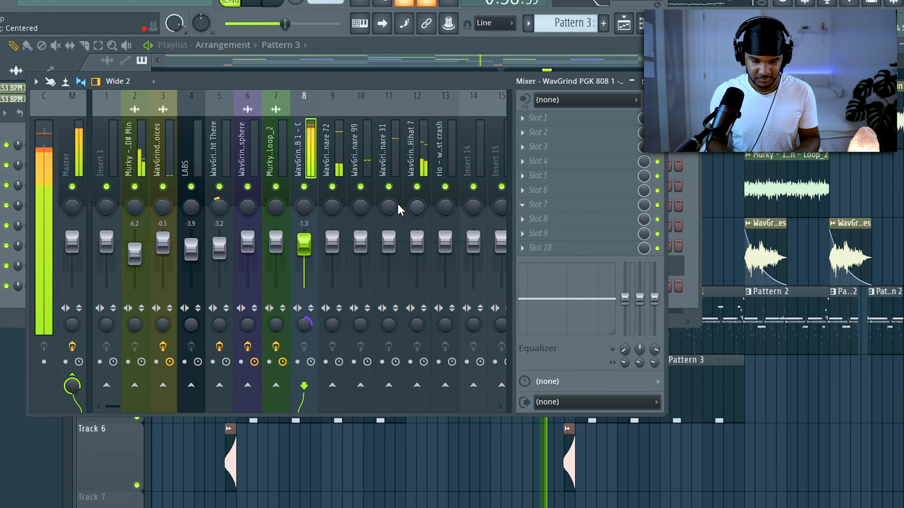
Step: Pan the snare on mixer insert 9 slightly left and the hi-hat 26% right, and lower the westcoast crash to -1.6 dB
key(Right)
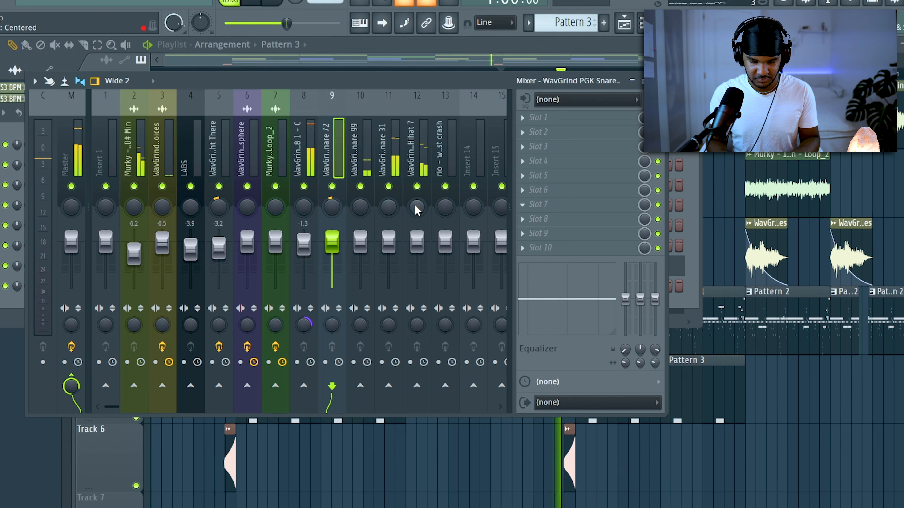
drag(416, 209, 416, 199)
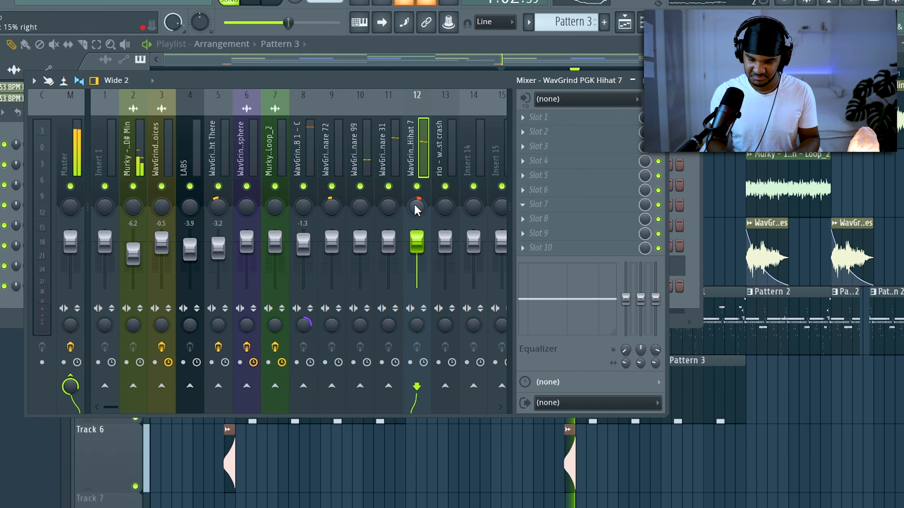
drag(445, 242, 445, 243)
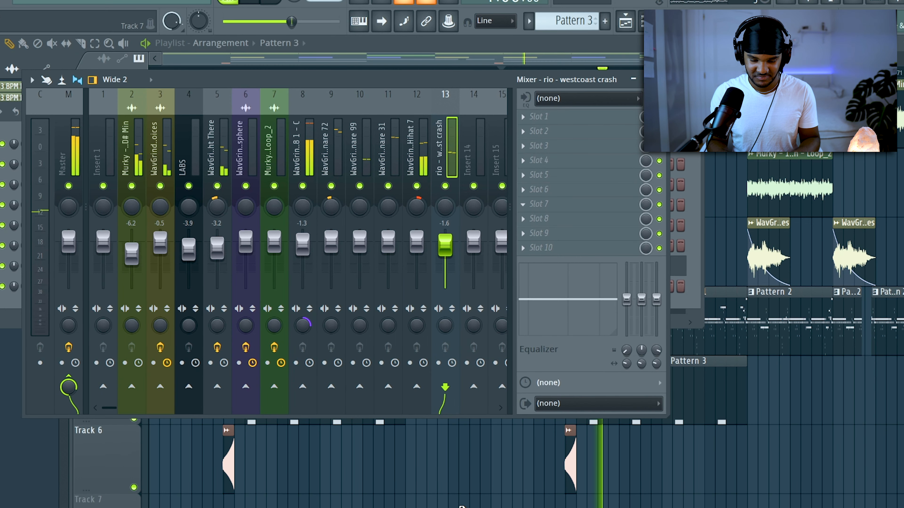
click(417, 244)
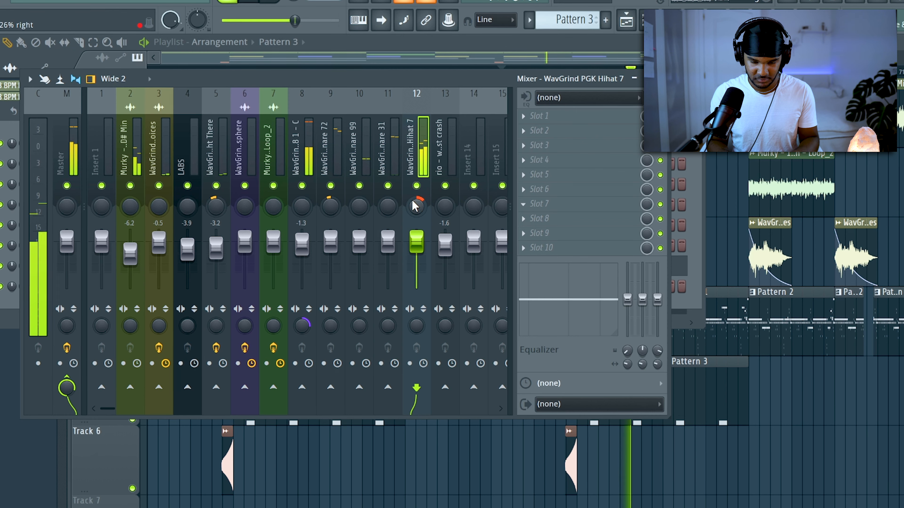
Step: Lower the snare on mixer insert 9 to -2.5 dB and select the other two snares on inserts 10 and 11
click(331, 242)
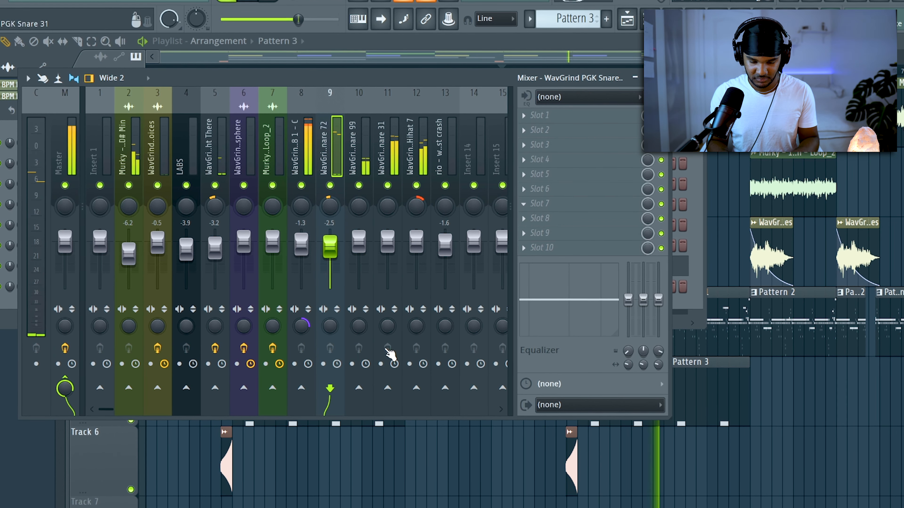
drag(363, 138, 377, 139)
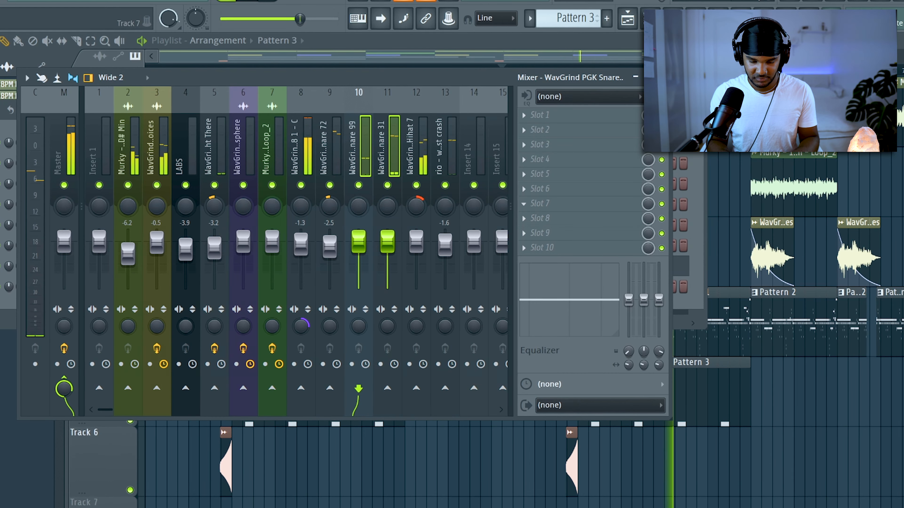
key(F5)
scroll(572, 429, up, 5)
scroll(572, 429, down, 5)
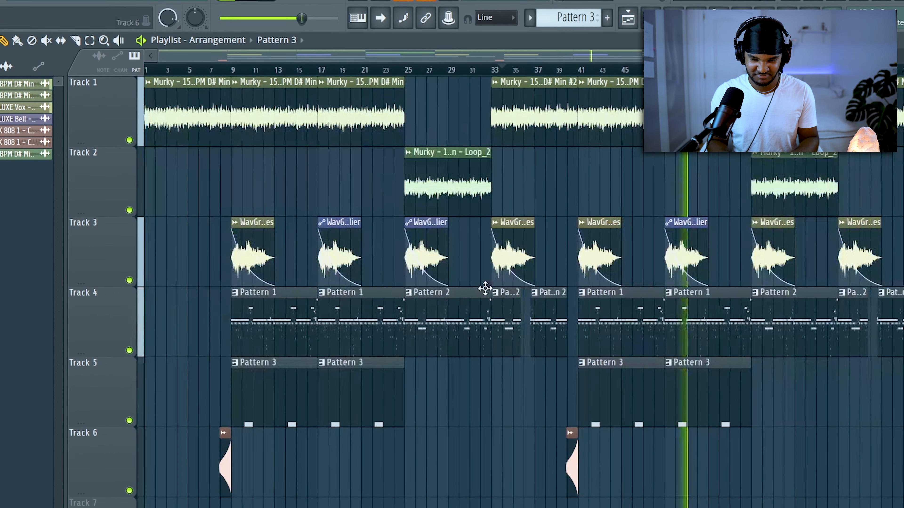
key(F9)
key(F9)
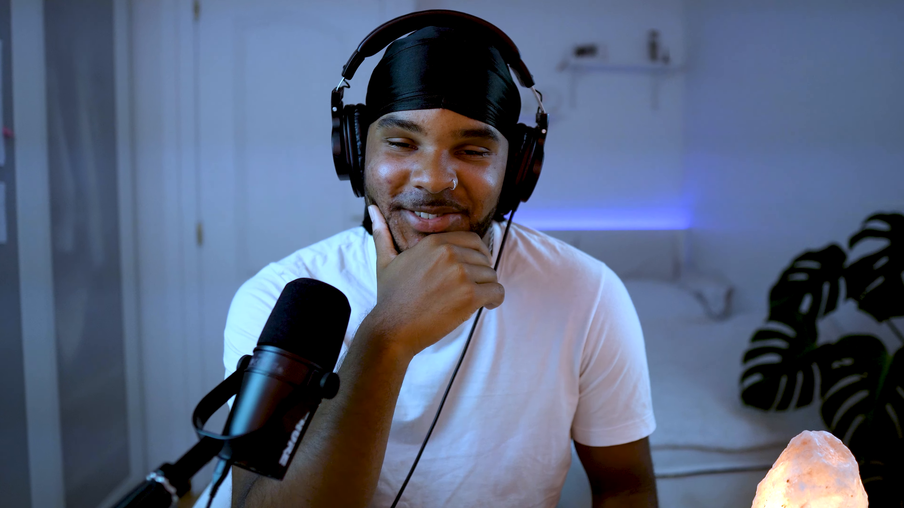